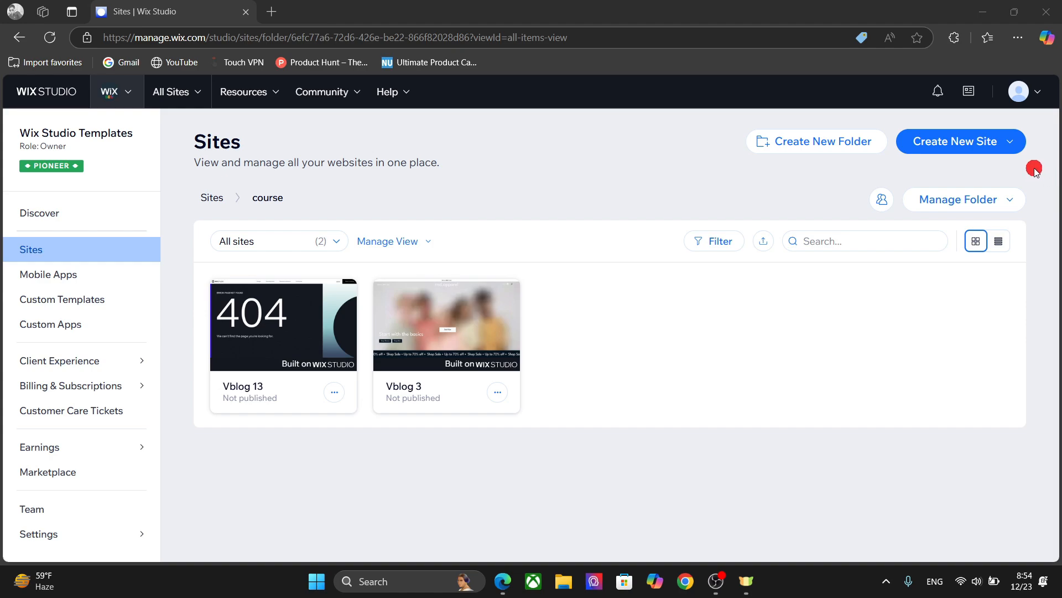
# Start a new site from Studio sitemap & wireframes and set the business type to Clothing Store
pyautogui.click(1010, 143)
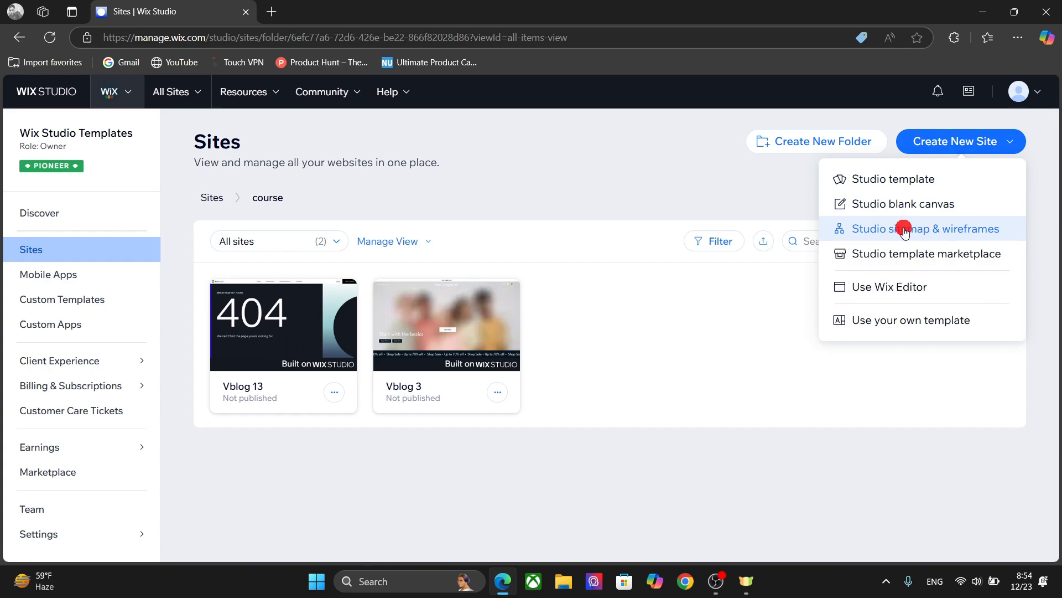
pyautogui.click(932, 230)
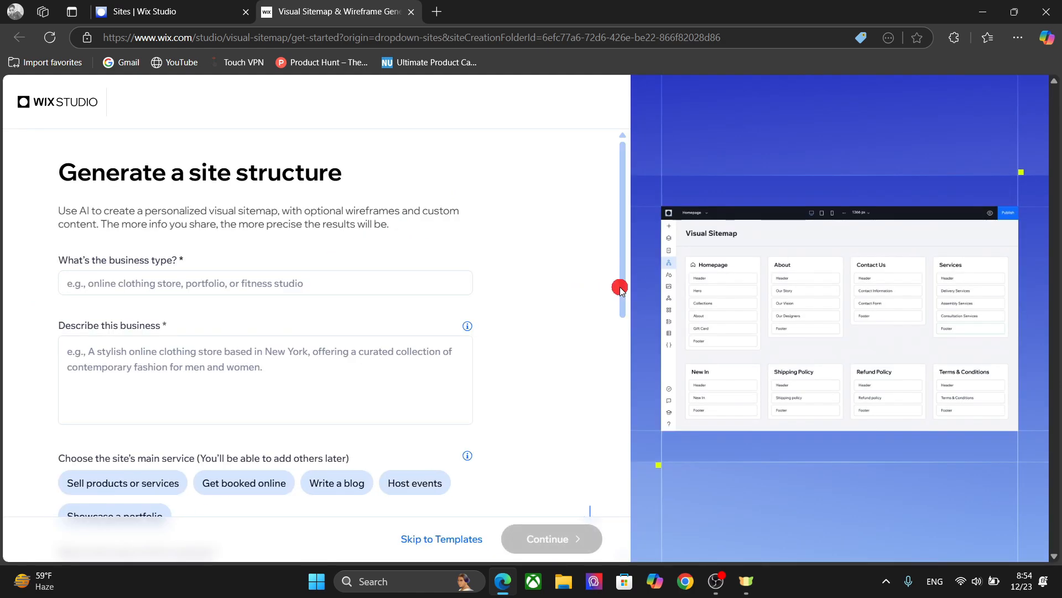
pyautogui.moveTo(622, 285); pyautogui.dragTo(620, 303)
pyautogui.click(303, 247)
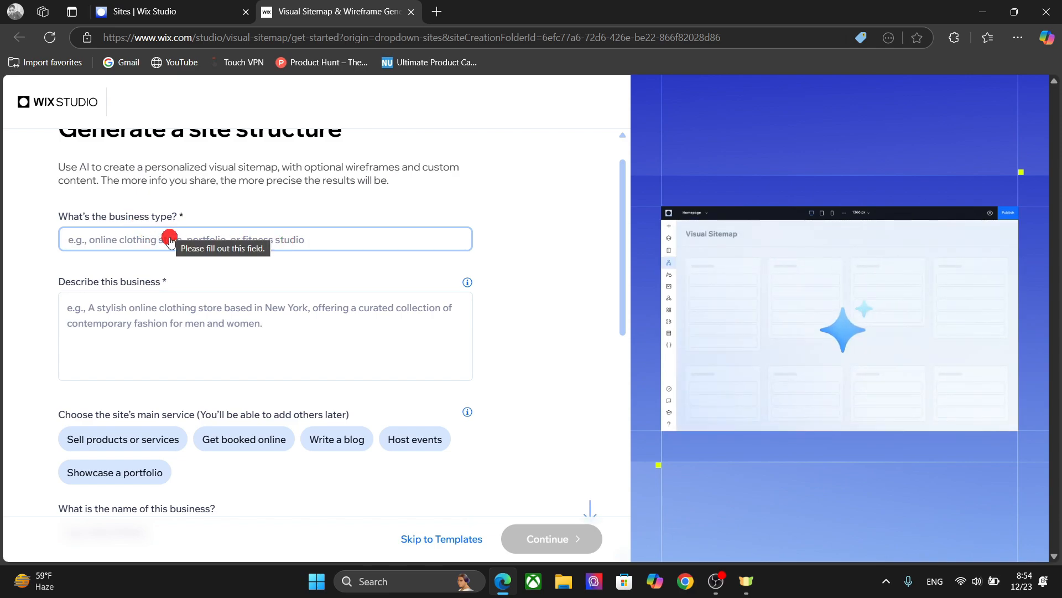
pyautogui.write('C')
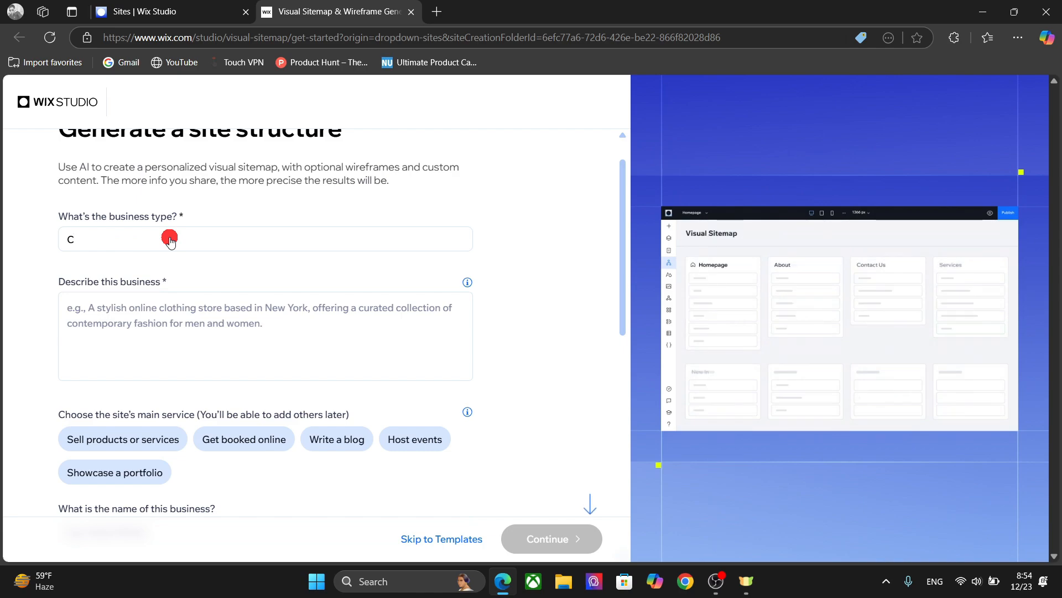
pyautogui.write('lothing')
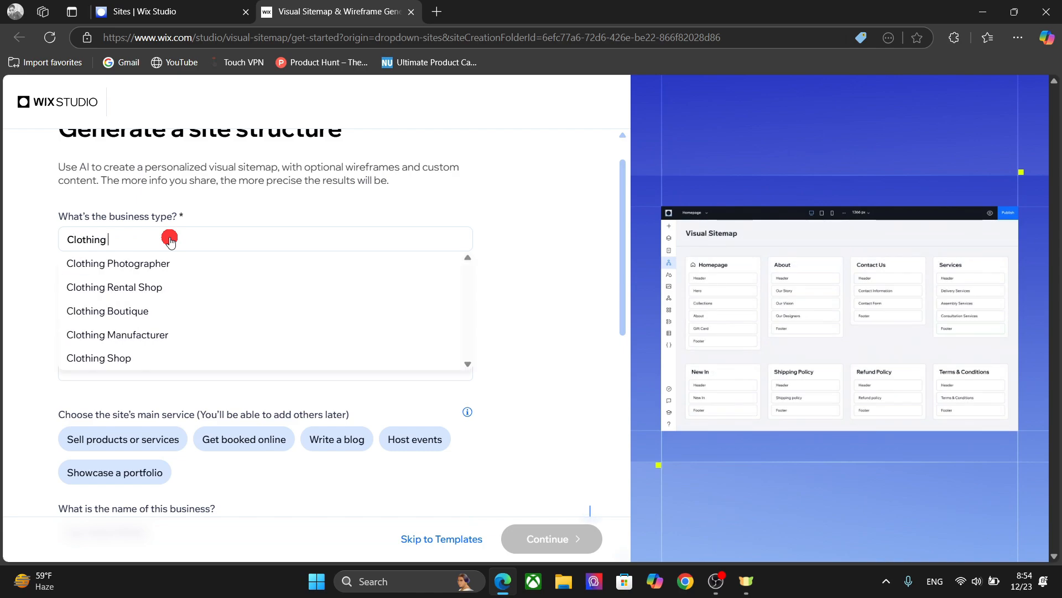
pyautogui.write(' s')
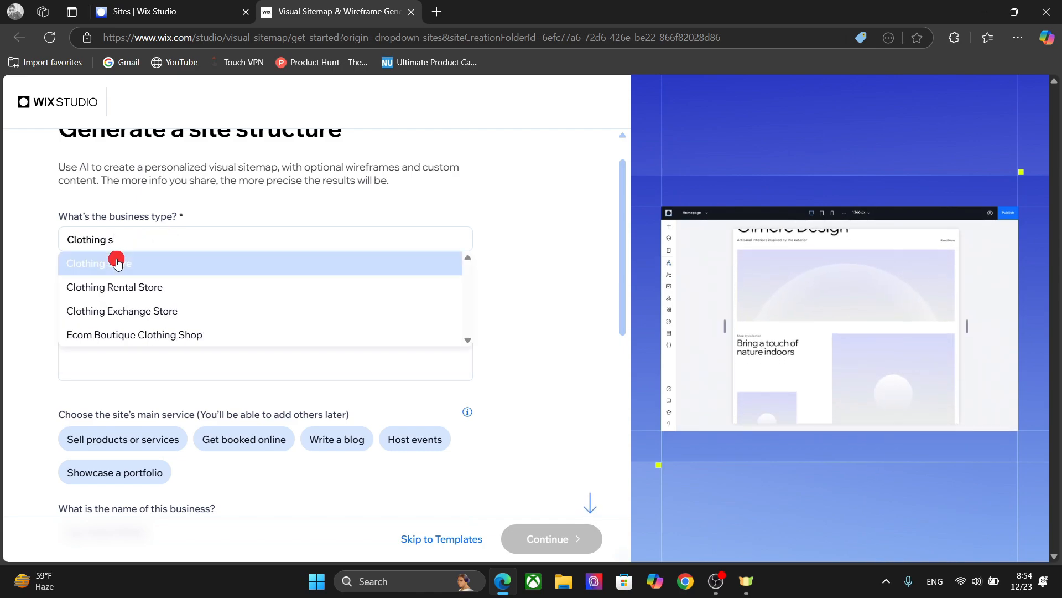
pyautogui.click(106, 264)
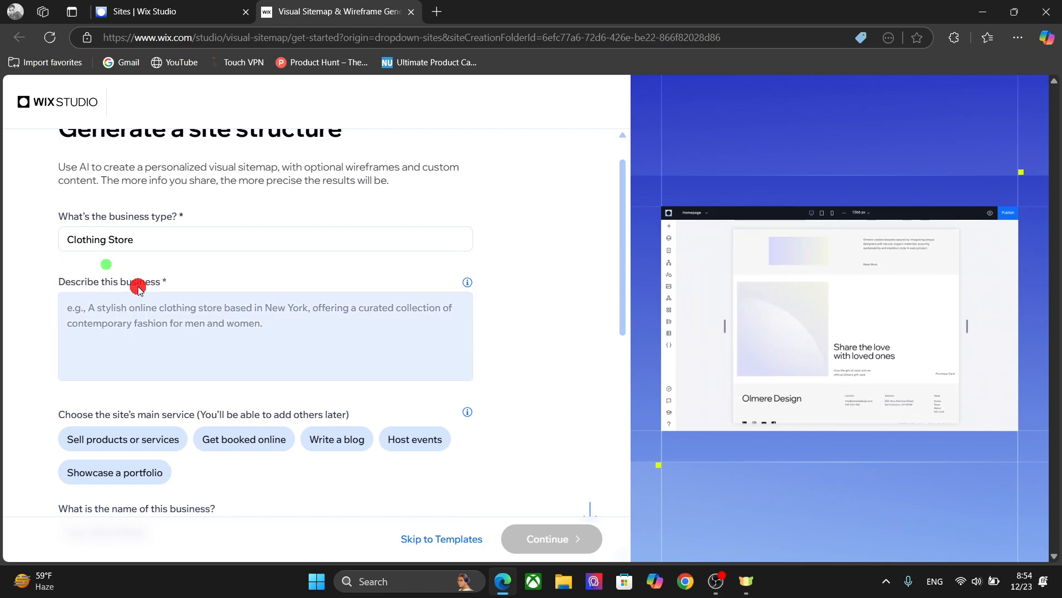
# Describe the business as "I own a clothing brand that sells high-quality designed cloths for men, women, and kids." and choose Sell products or services
pyautogui.click(163, 324)
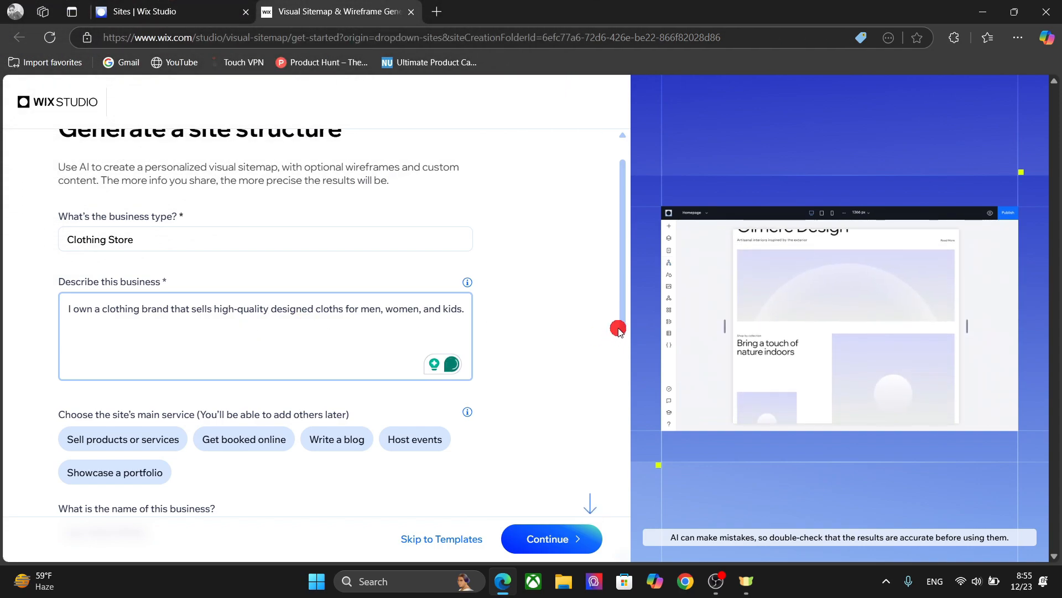
pyautogui.scroll(-2, 620, 332)
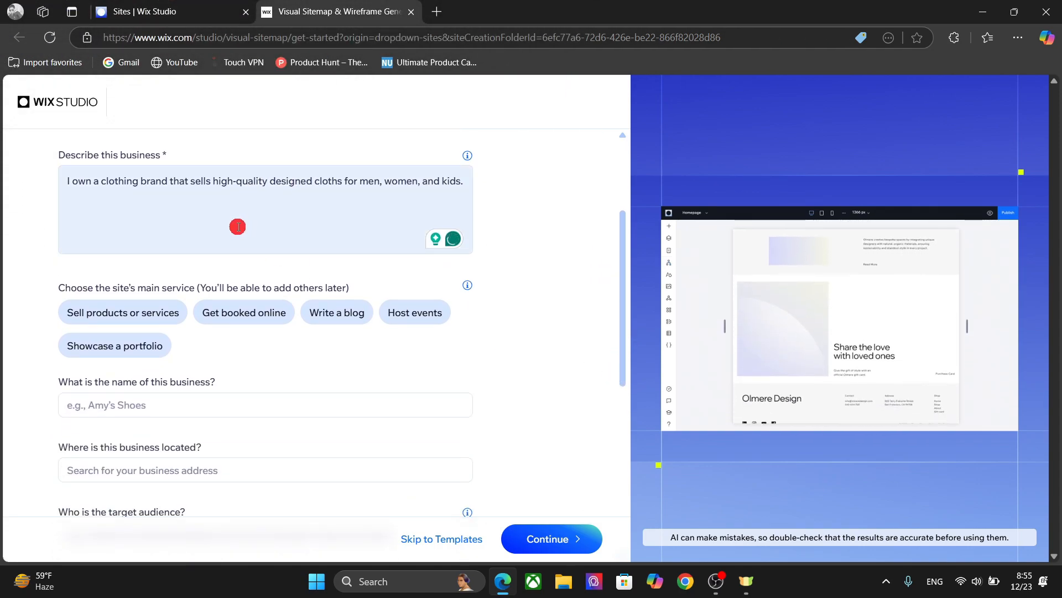
pyautogui.click(111, 313)
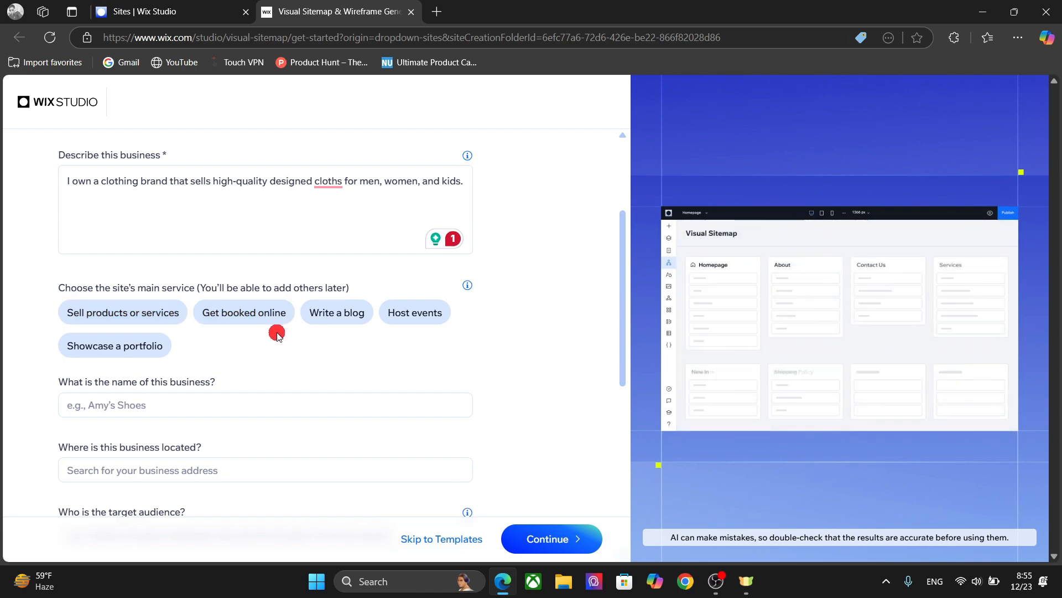
pyautogui.click(133, 315)
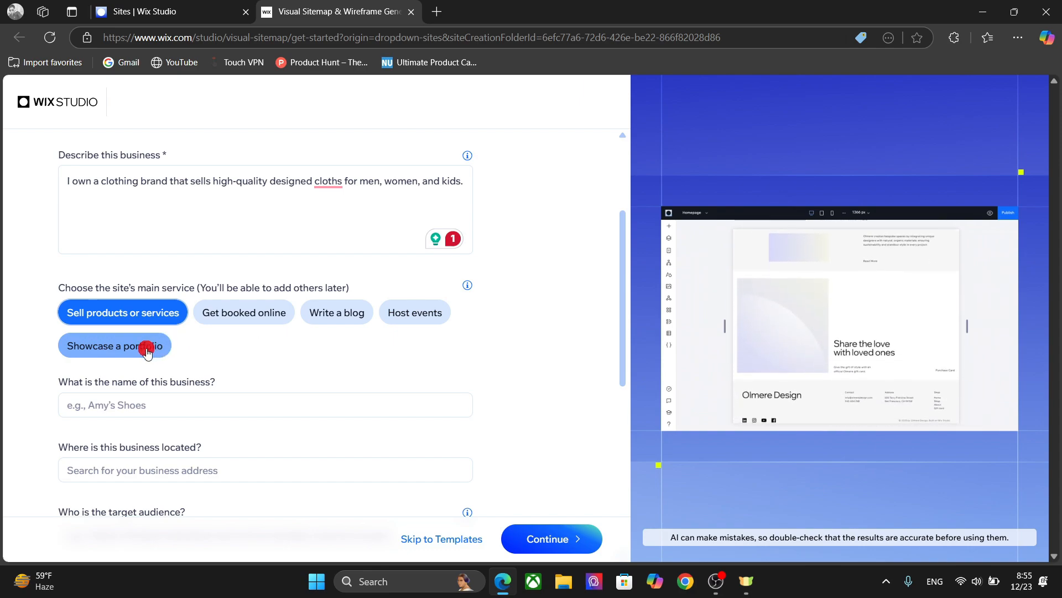
# Name the business "My store" and set its location to New York, NY, USA
pyautogui.click(140, 405)
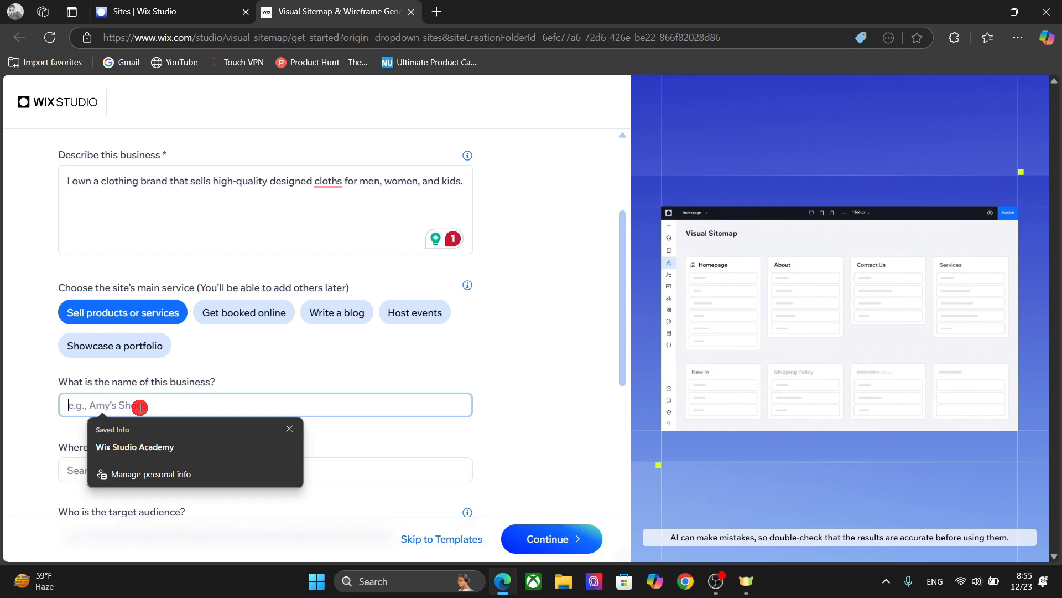
pyautogui.write('My s')
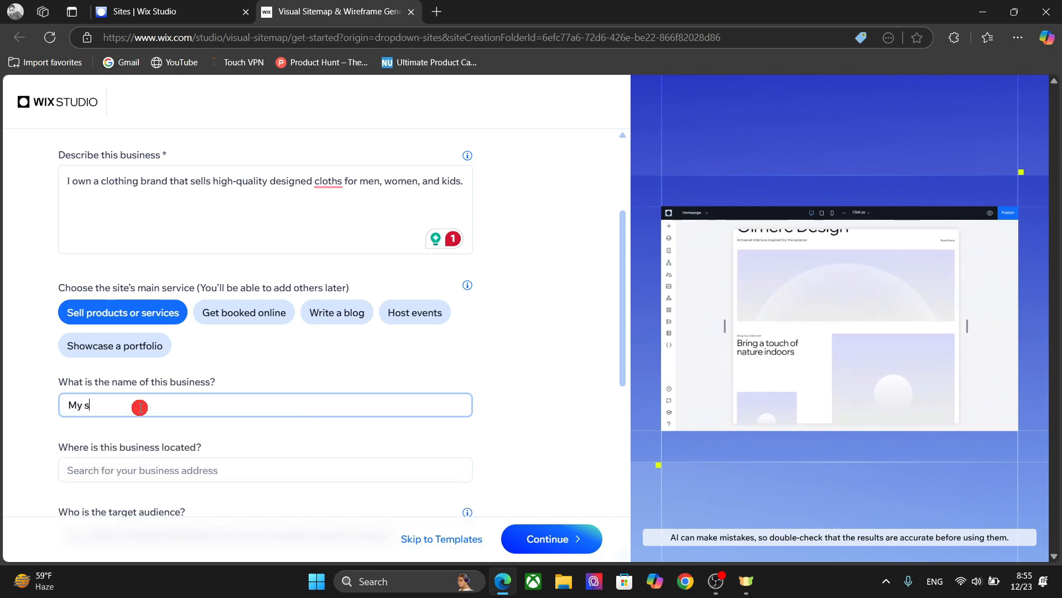
pyautogui.write('tore')
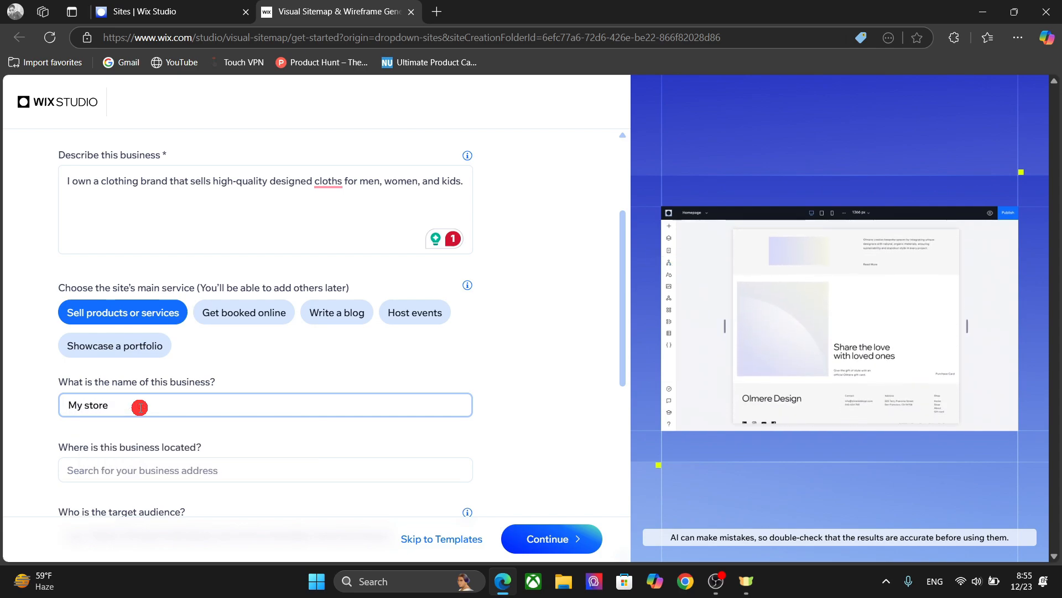
pyautogui.moveTo(623, 325); pyautogui.dragTo(621, 398)
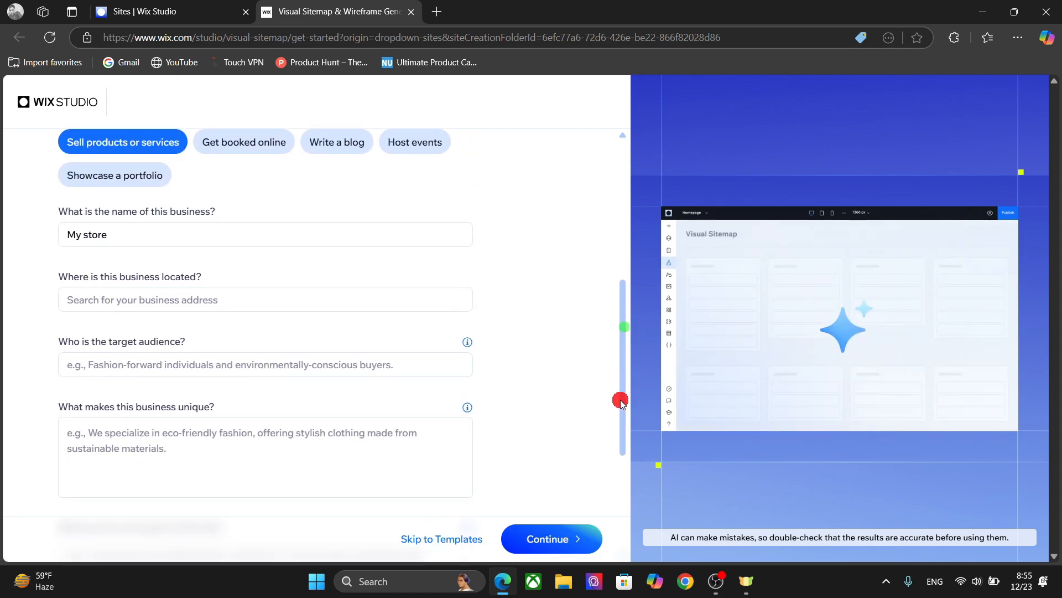
pyautogui.click(207, 279)
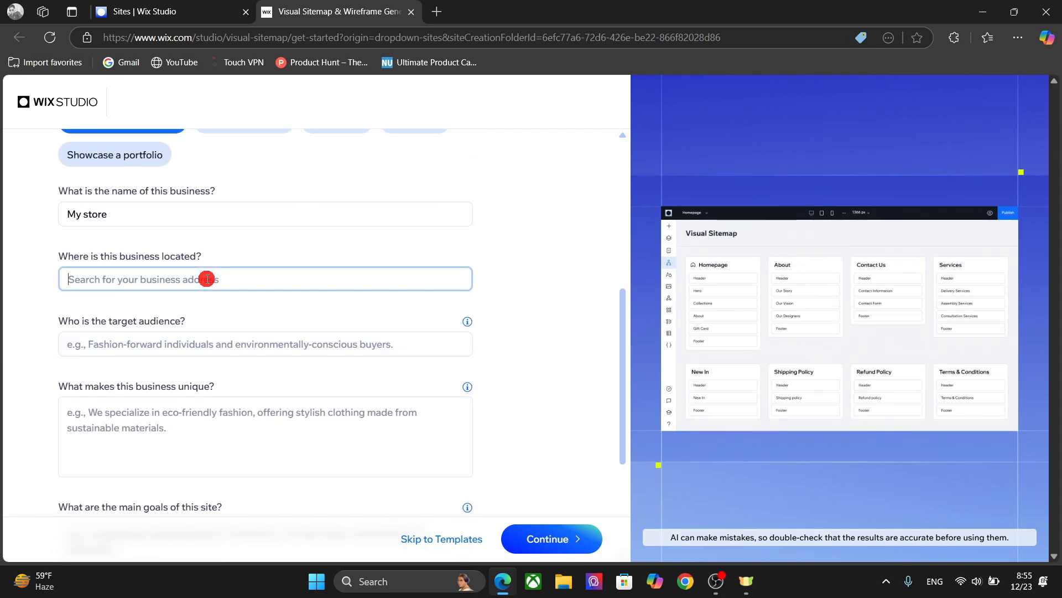
pyautogui.write('New')
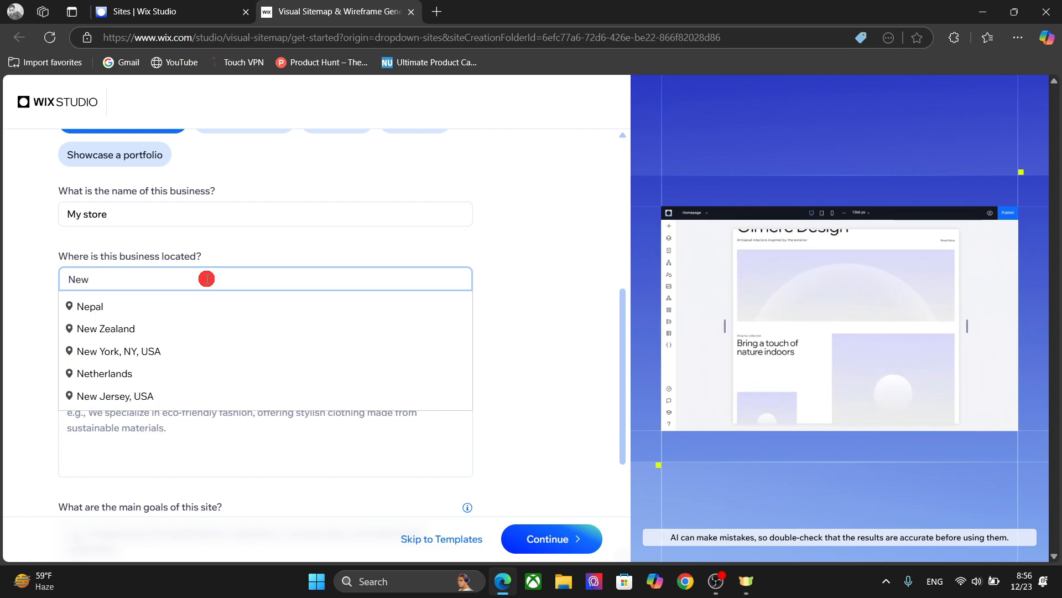
pyautogui.click(138, 305)
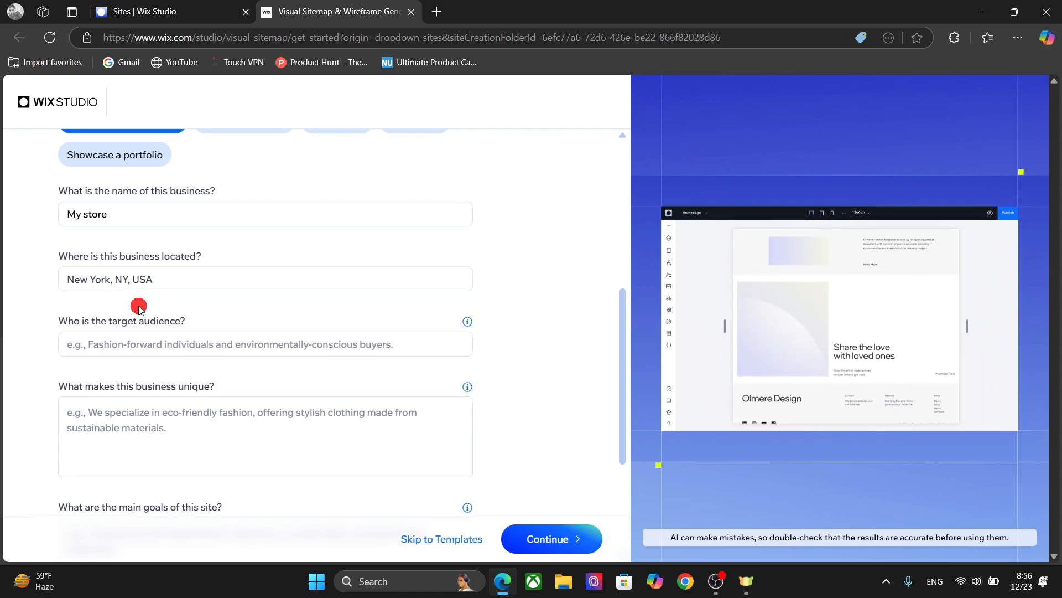
# Fill in the target audience as men and women purchasing clothes online, the uniqueness as limited edition printed clothes, and the goal as "Sell more products online"
pyautogui.click(186, 343)
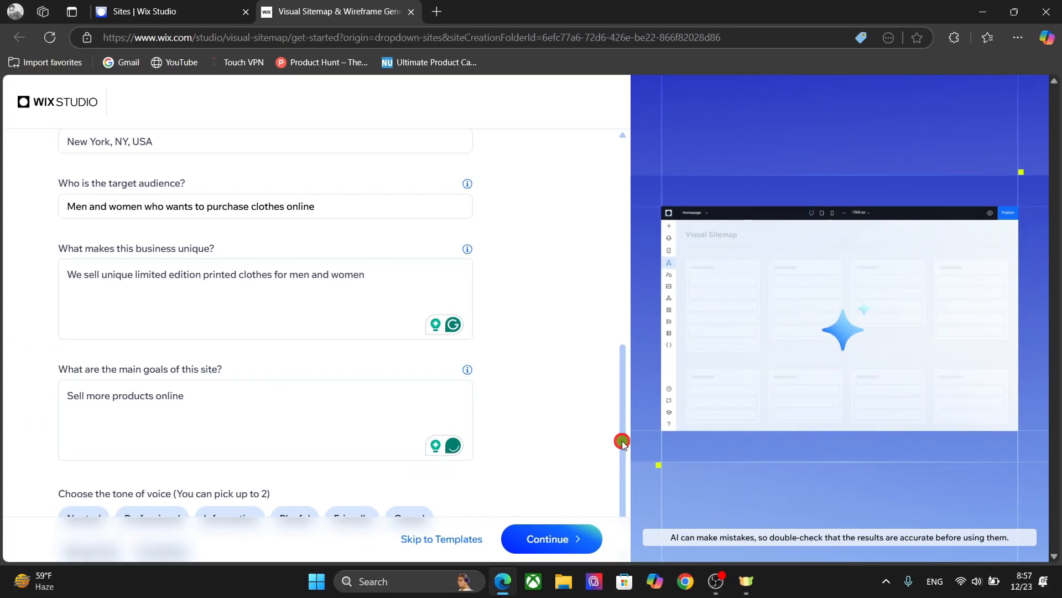
# Choose the Informative tone of voice and generate the visual sitemap & wireframes for the site
pyautogui.scroll(-2, 621, 476)
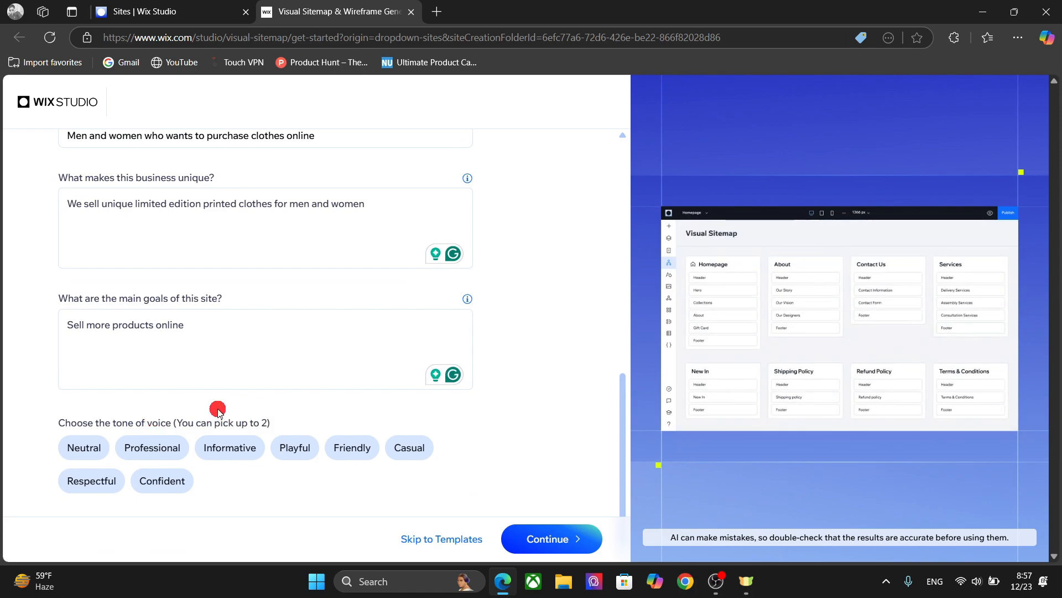
pyautogui.click(219, 448)
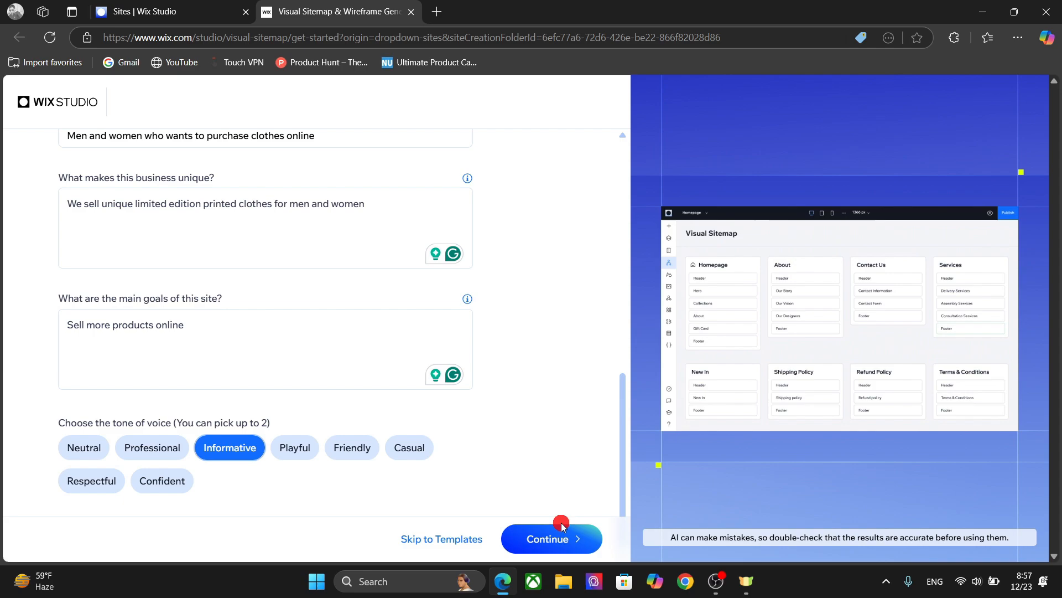
pyautogui.click(560, 546)
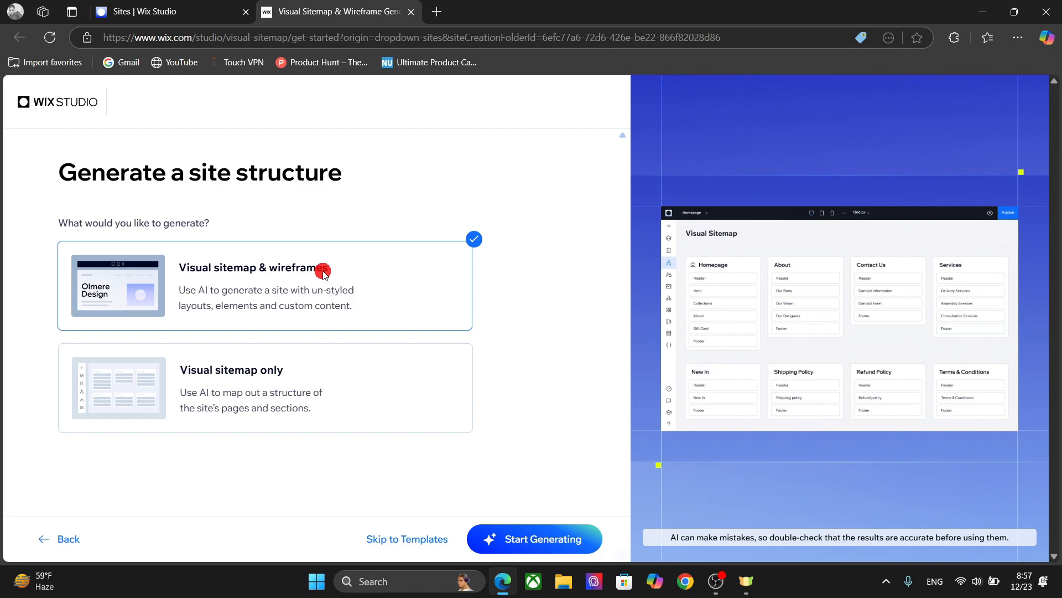
pyautogui.click(528, 540)
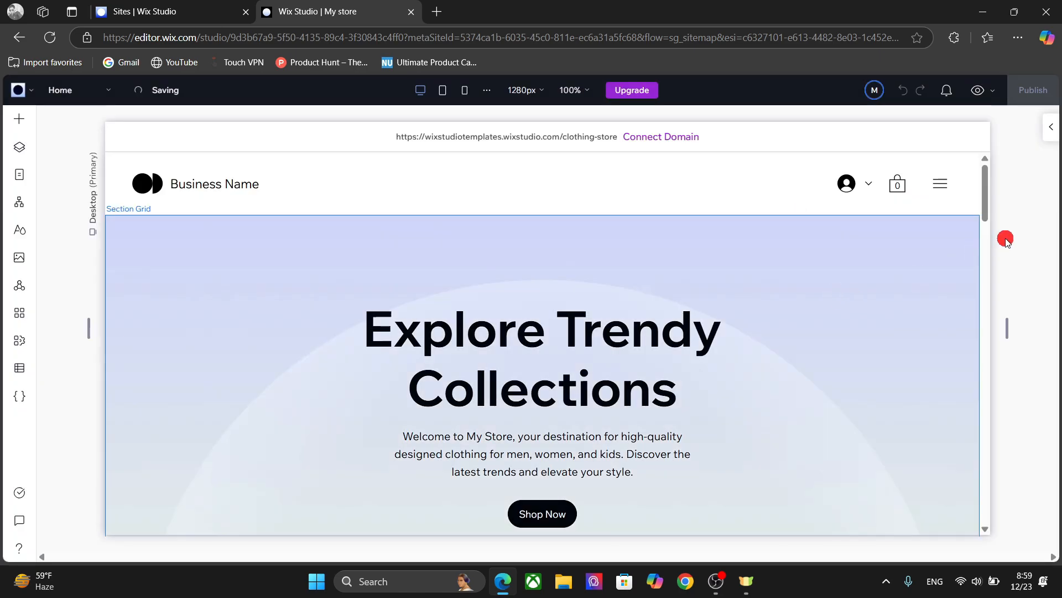
# Review the generated home page layout and the list of main and store pages
pyautogui.moveTo(985, 211)
pyautogui.mouseDown()
pyautogui.moveTo(982, 503)
pyautogui.moveTo(987, 194)
pyautogui.mouseUp()
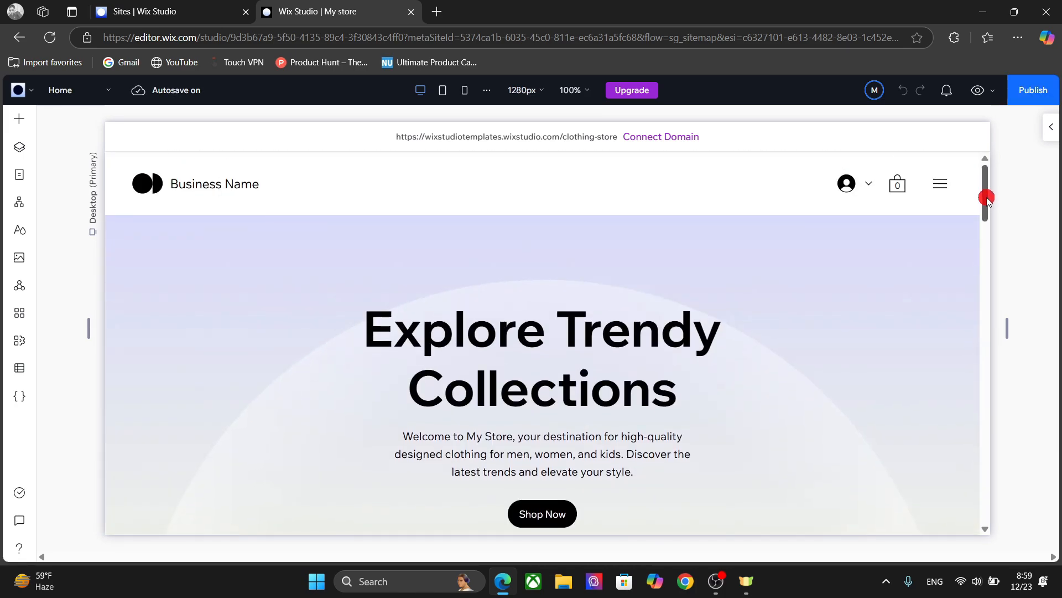
pyautogui.click(17, 175)
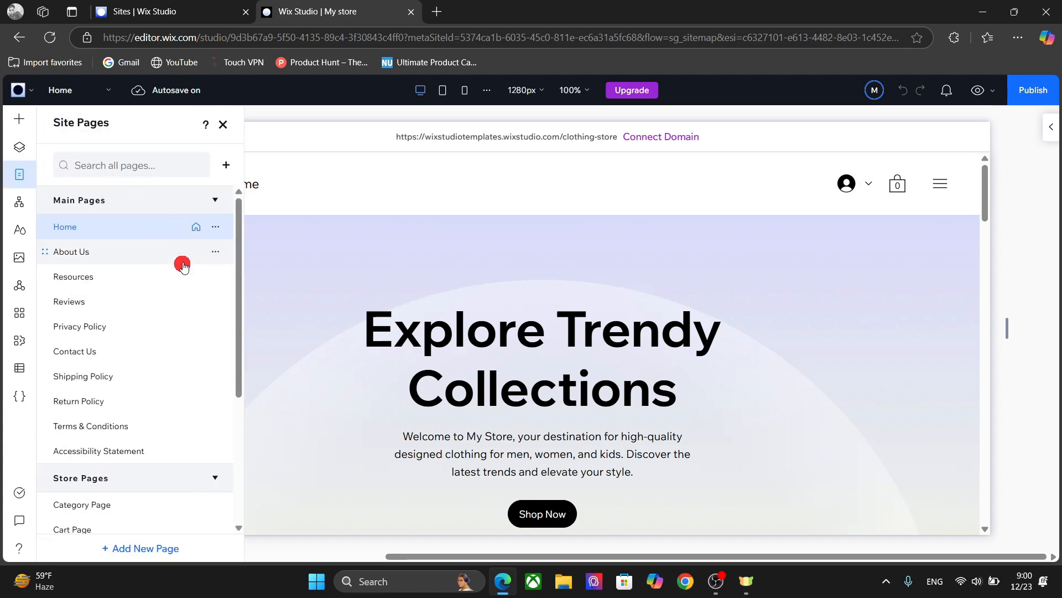
pyautogui.moveTo(238, 340); pyautogui.dragTo(237, 387)
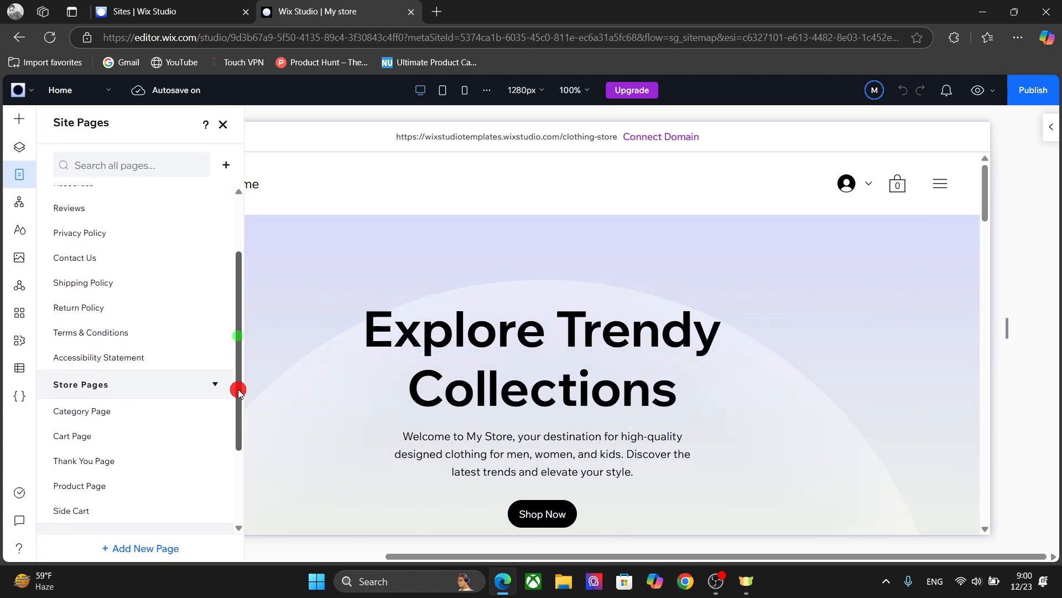
pyautogui.click(397, 257)
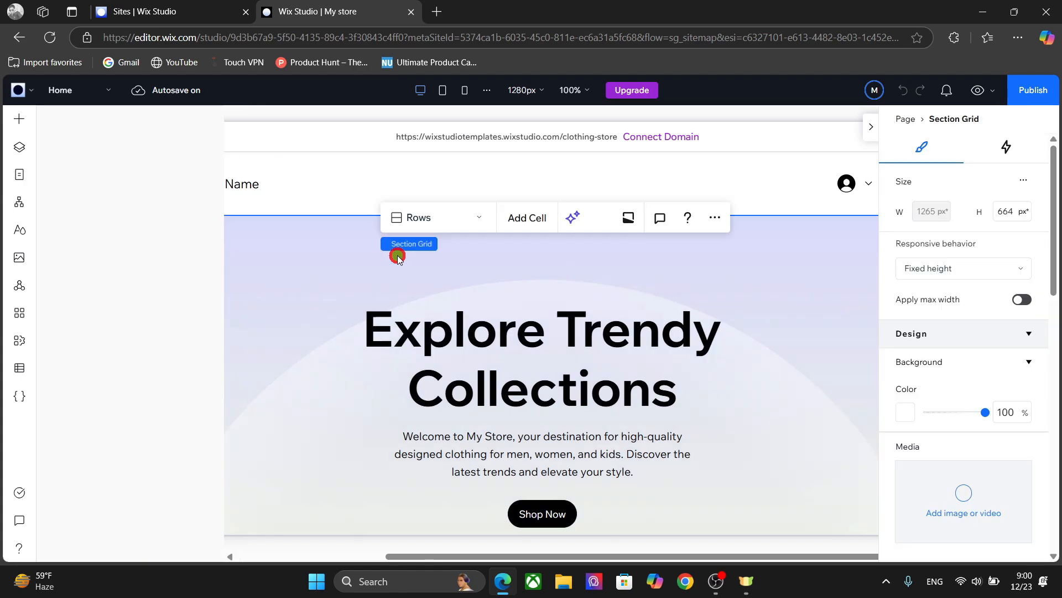
pyautogui.click(873, 135)
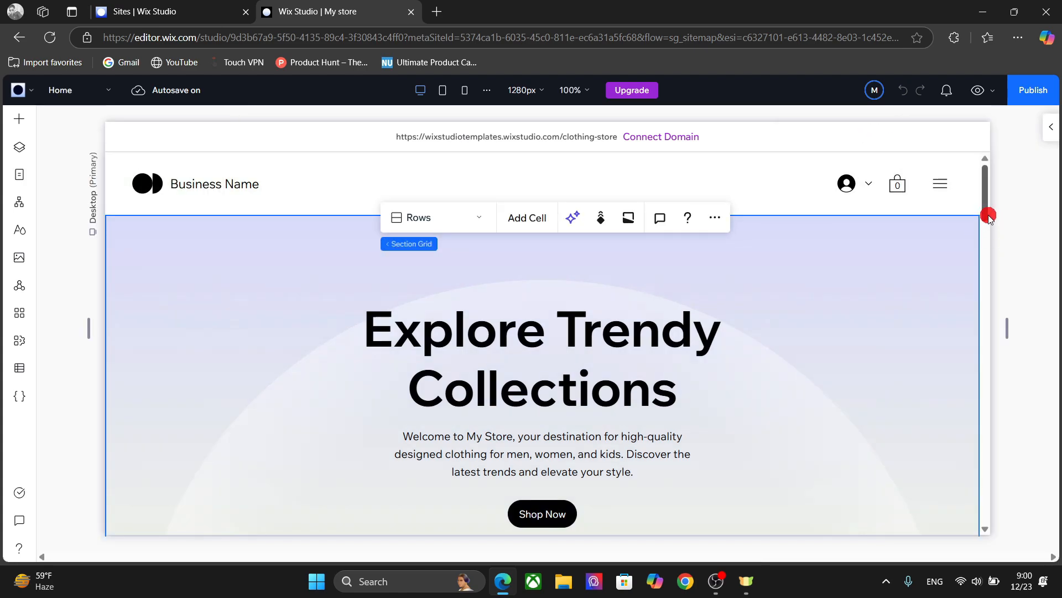
pyautogui.moveTo(989, 216); pyautogui.dragTo(987, 299)
pyautogui.moveTo(987, 327); pyautogui.dragTo(986, 172)
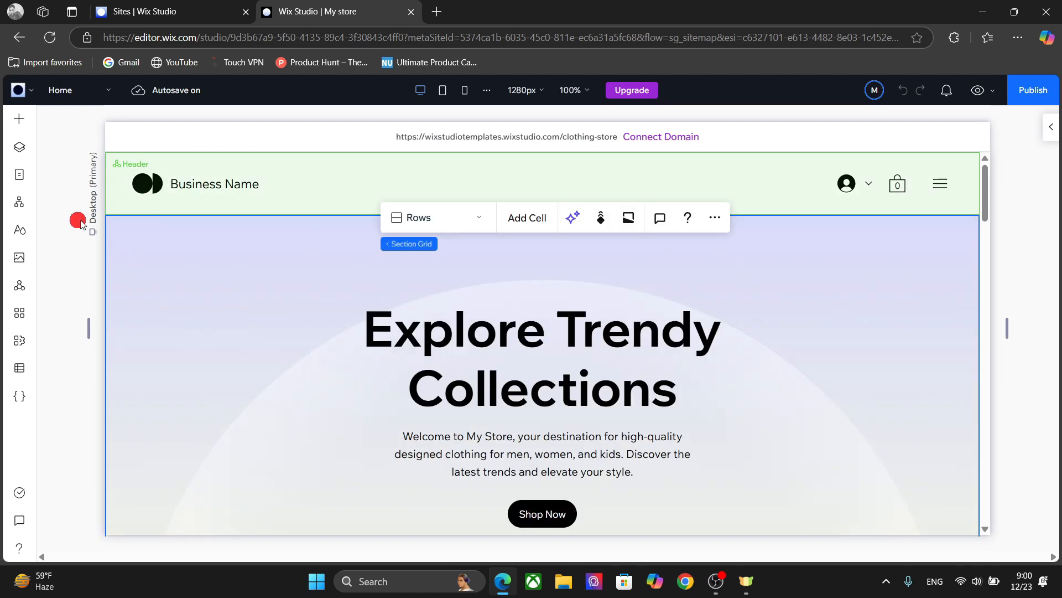
# Open the site-wide styles for colors, fonts and text
pyautogui.click(18, 230)
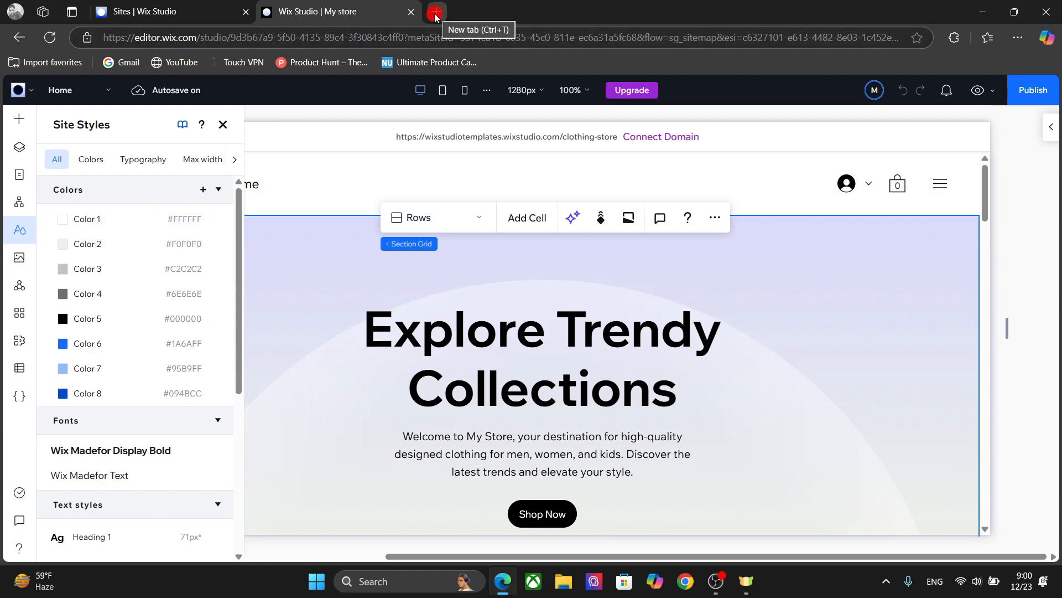
# Try out a black shade for Color 1 in the site's color palette
pyautogui.click(89, 219)
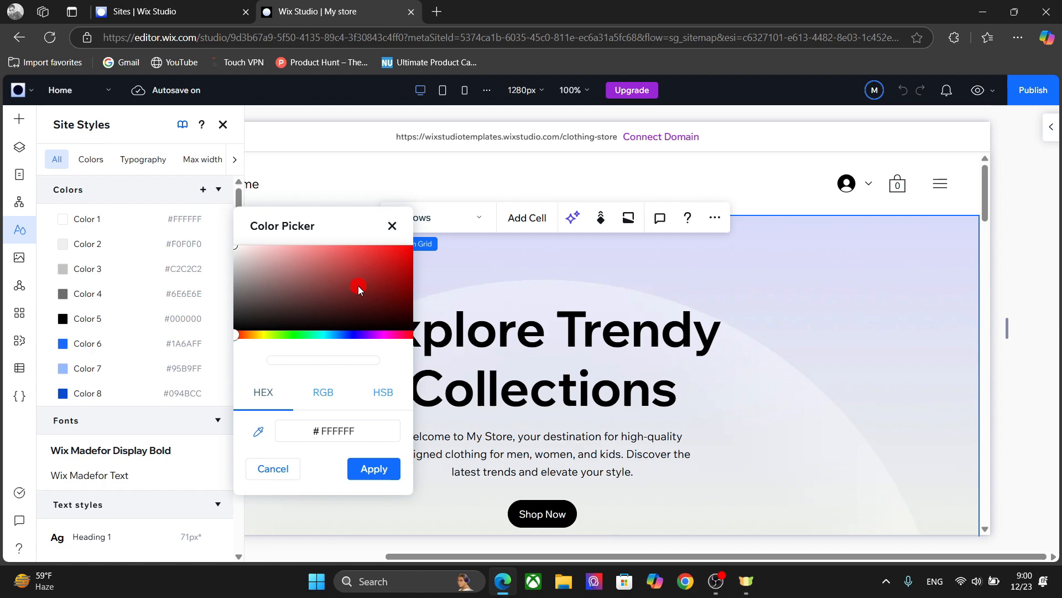
pyautogui.moveTo(337, 281); pyautogui.dragTo(291, 264)
pyautogui.click(419, 334)
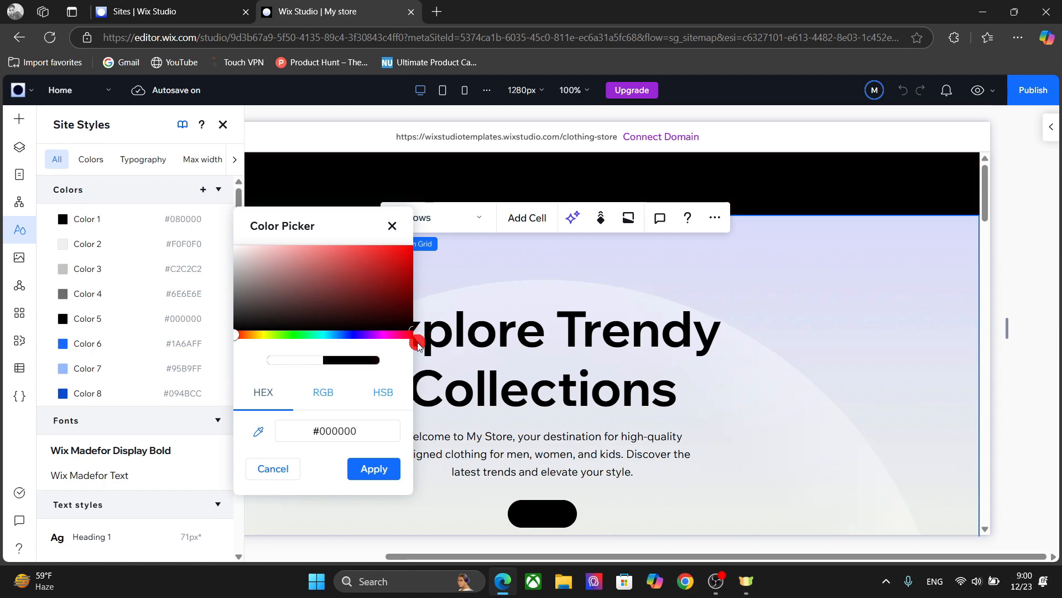
pyautogui.moveTo(244, 250); pyautogui.dragTo(198, 221)
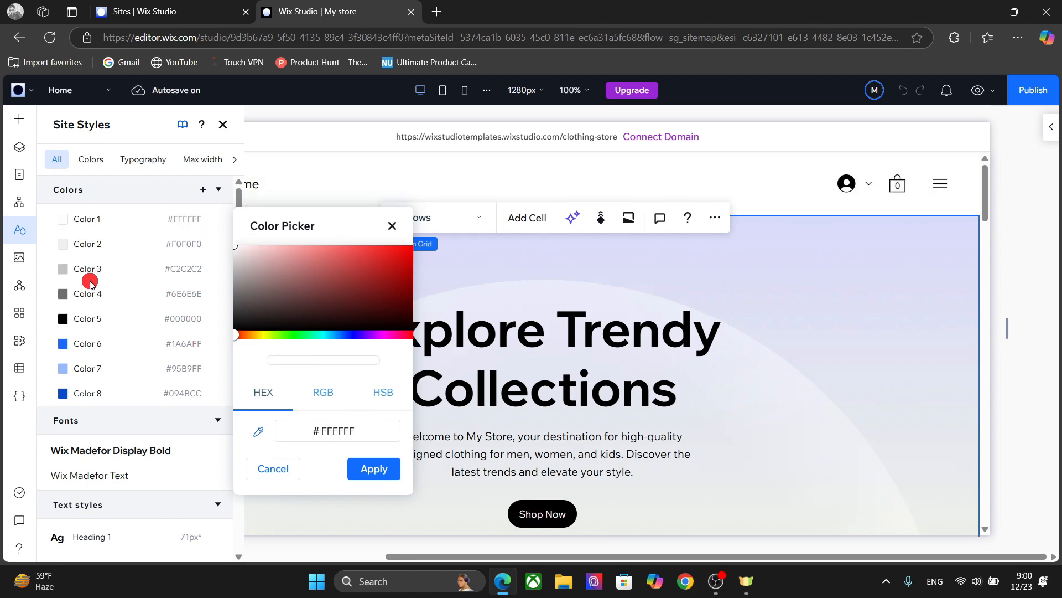
# Try green, blue, lime and red shades for Color 5 in the site palette, and apply #2800FF
pyautogui.click(88, 316)
pyautogui.click(88, 316)
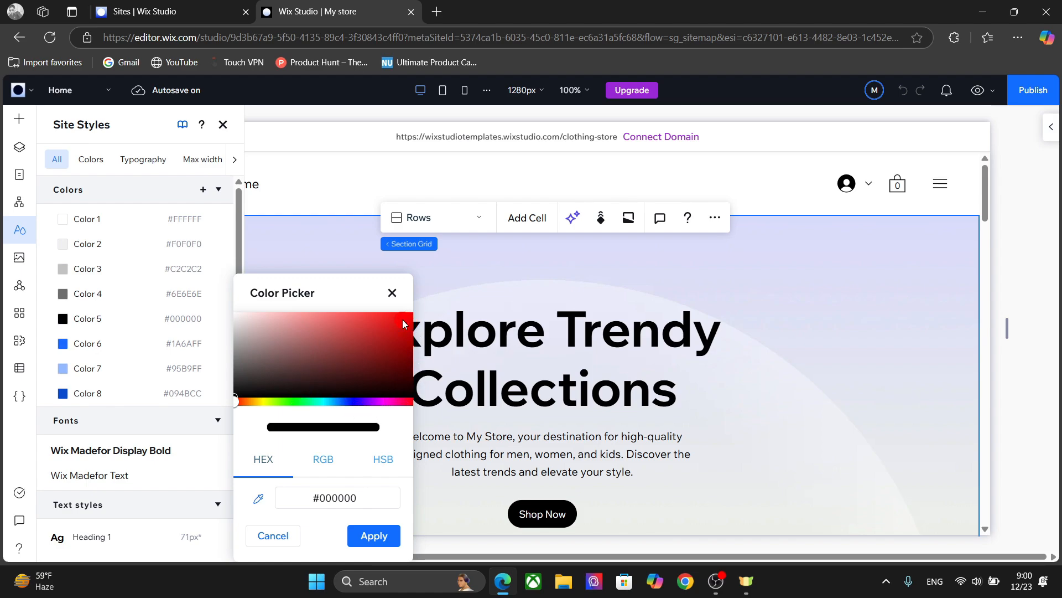
pyautogui.click(285, 401)
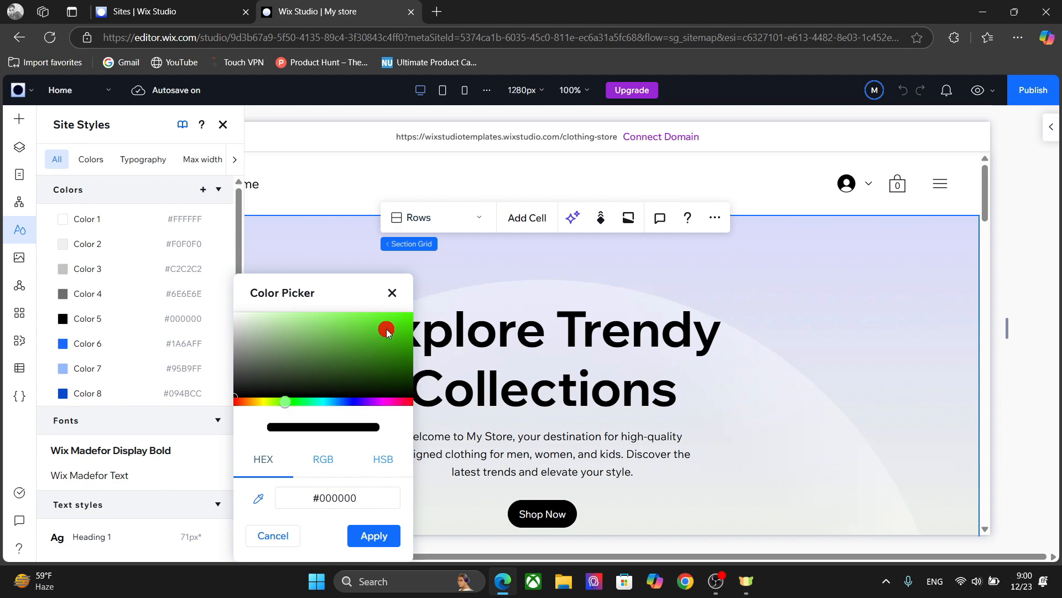
pyautogui.moveTo(388, 331); pyautogui.dragTo(440, 282)
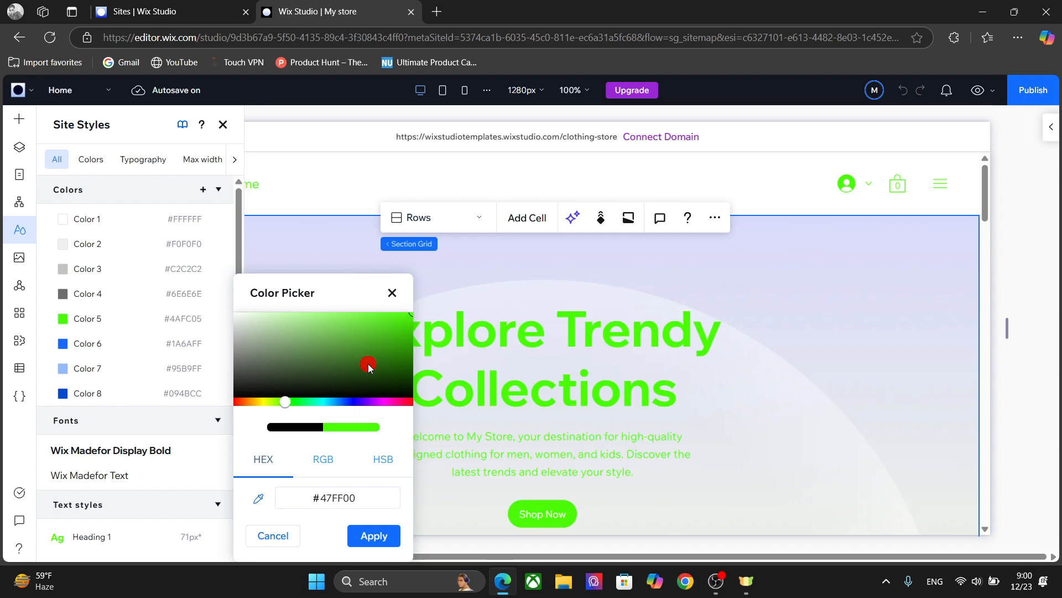
pyautogui.moveTo(337, 403); pyautogui.dragTo(344, 405)
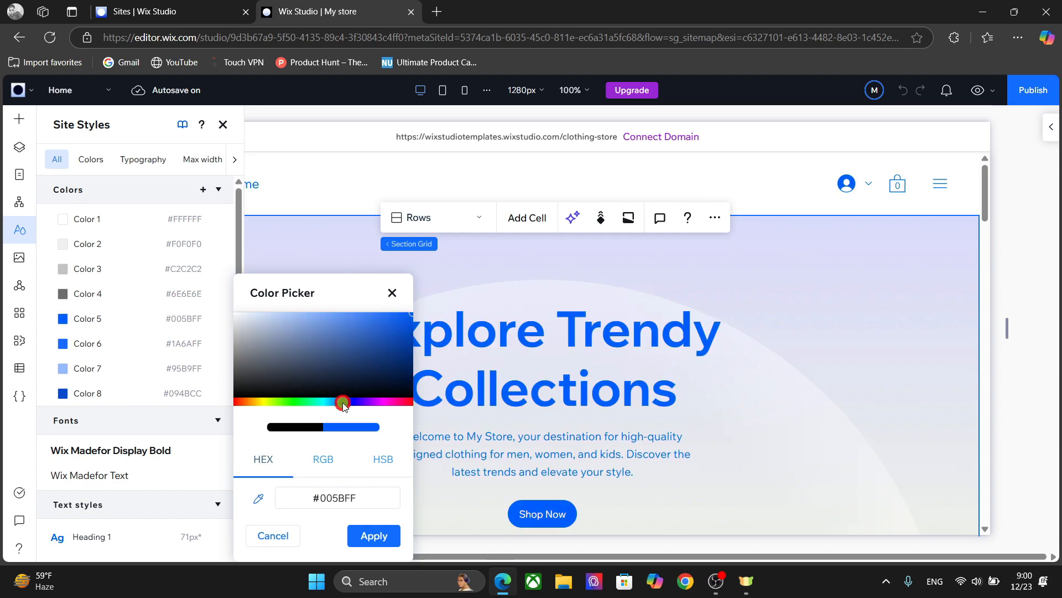
pyautogui.click(274, 404)
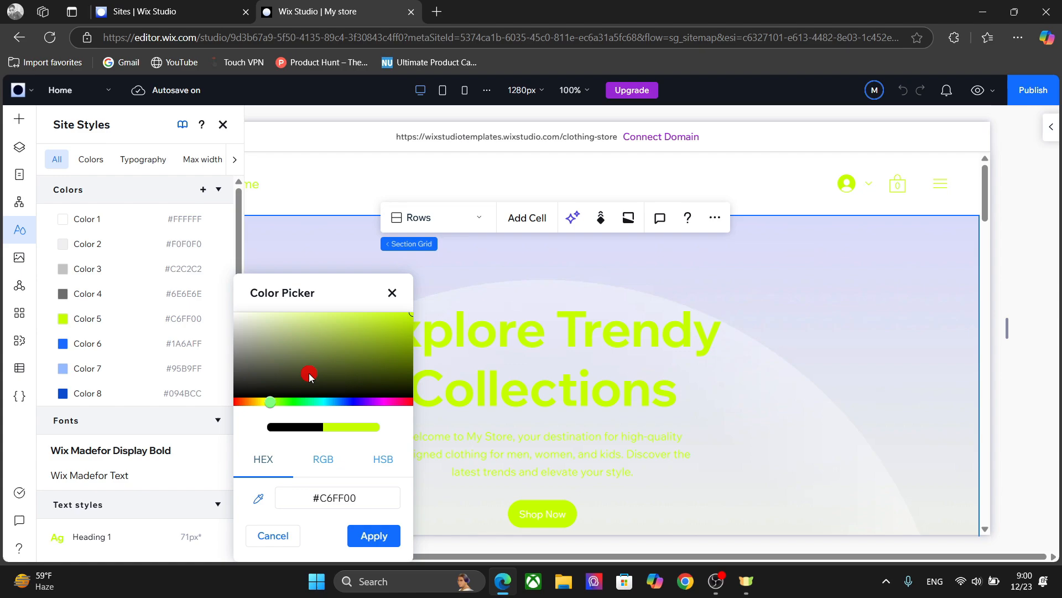
pyautogui.click(239, 405)
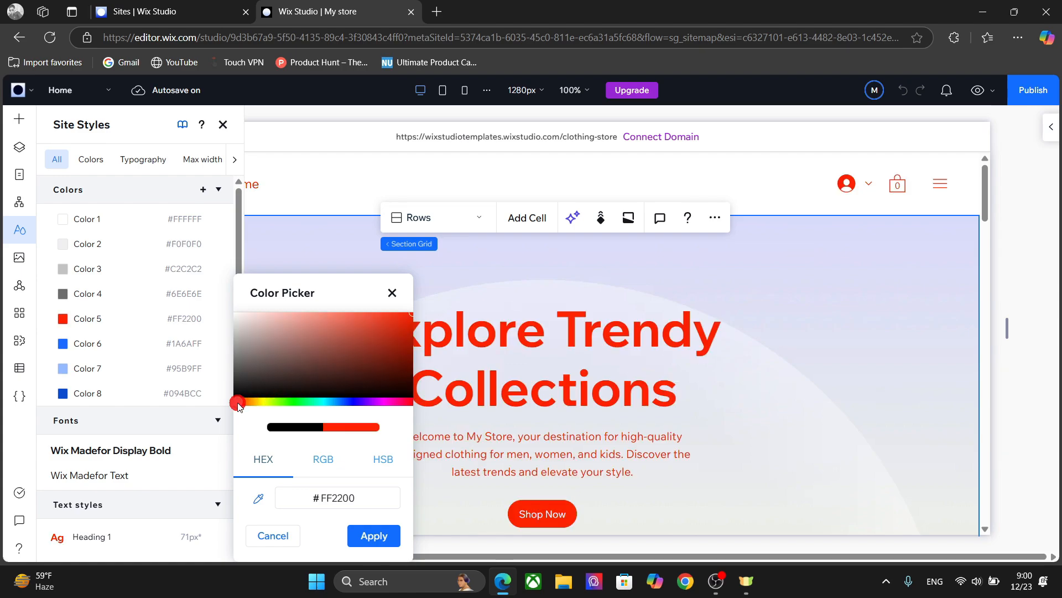
pyautogui.click(371, 405)
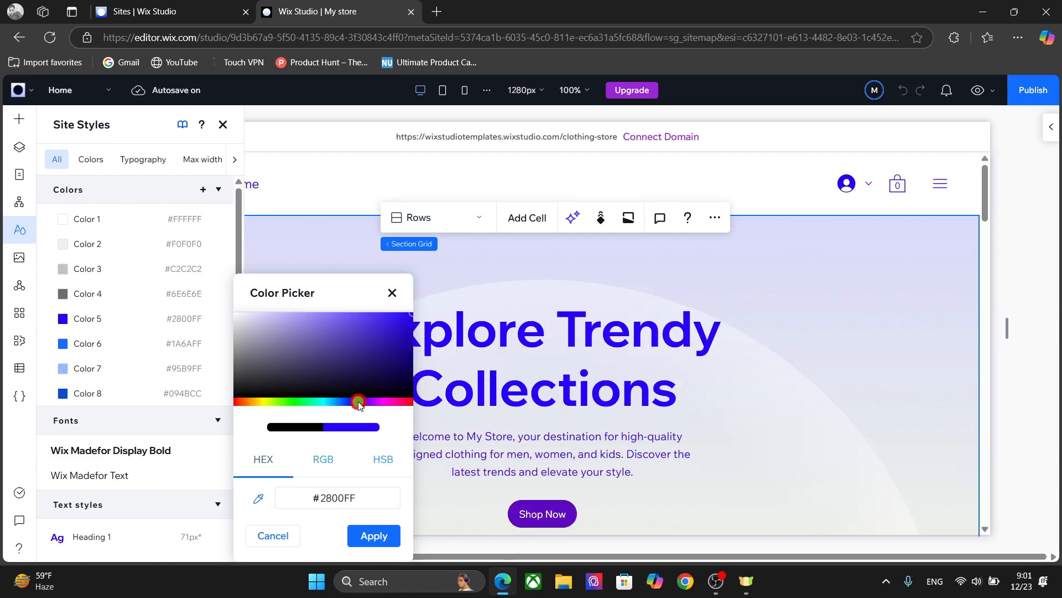
pyautogui.click(391, 535)
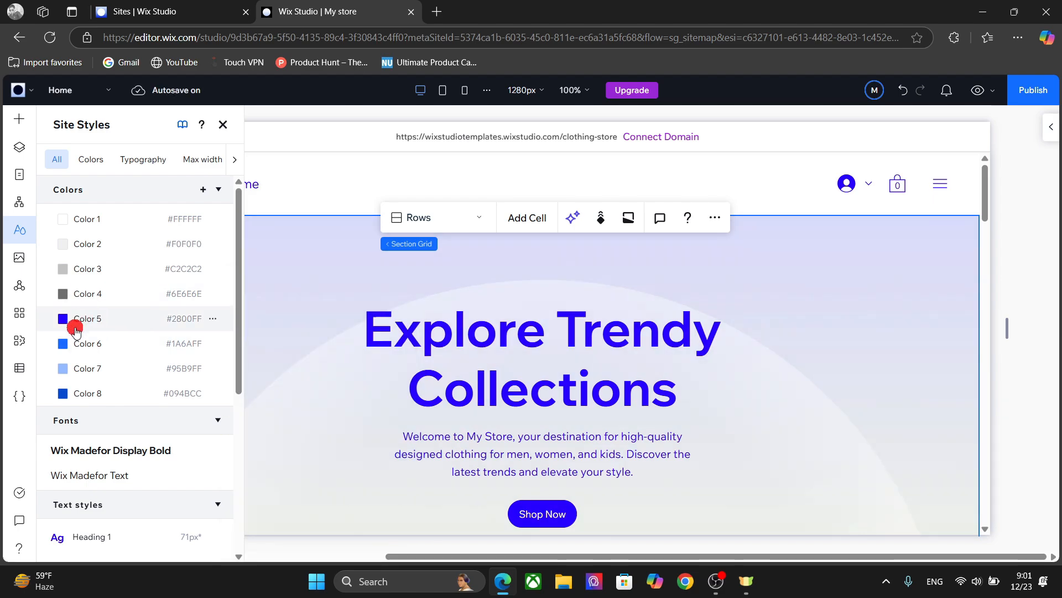
# Change Color 6 in the site palette to the mint green #1AFFAA and apply it
pyautogui.click(63, 343)
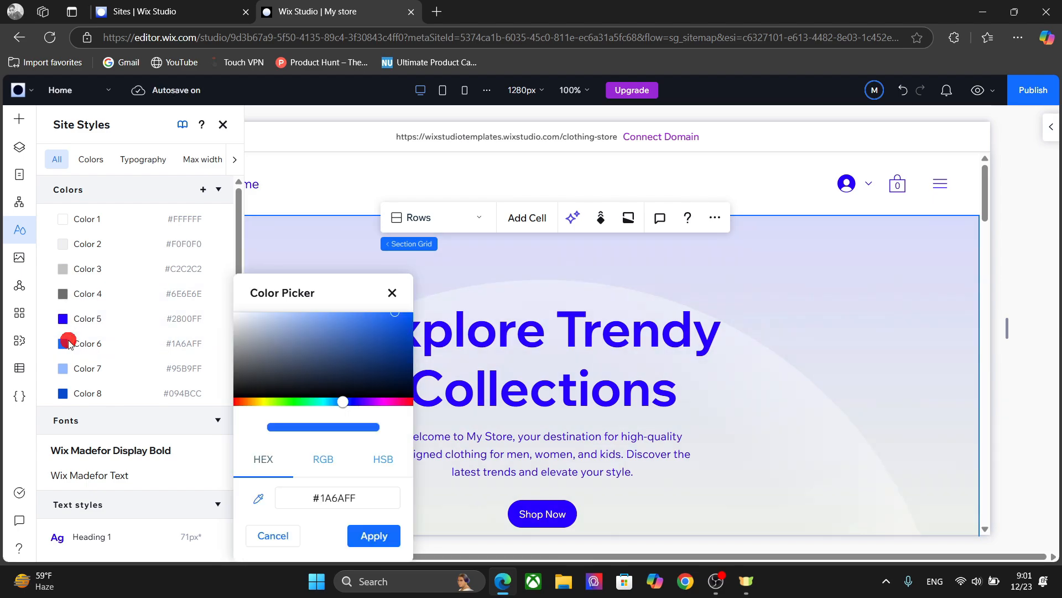
pyautogui.click(97, 343)
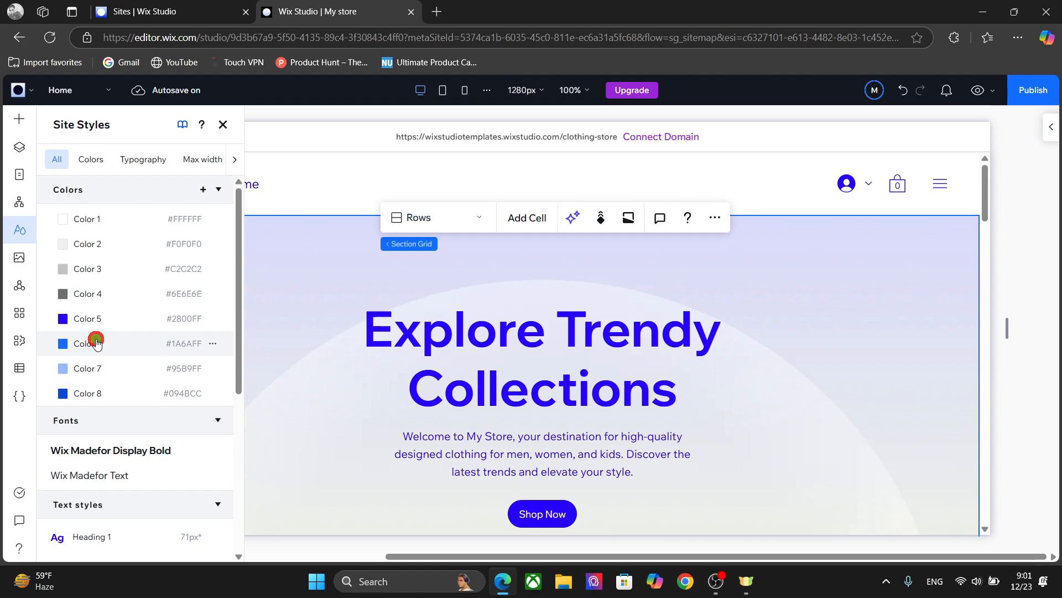
pyautogui.click(97, 343)
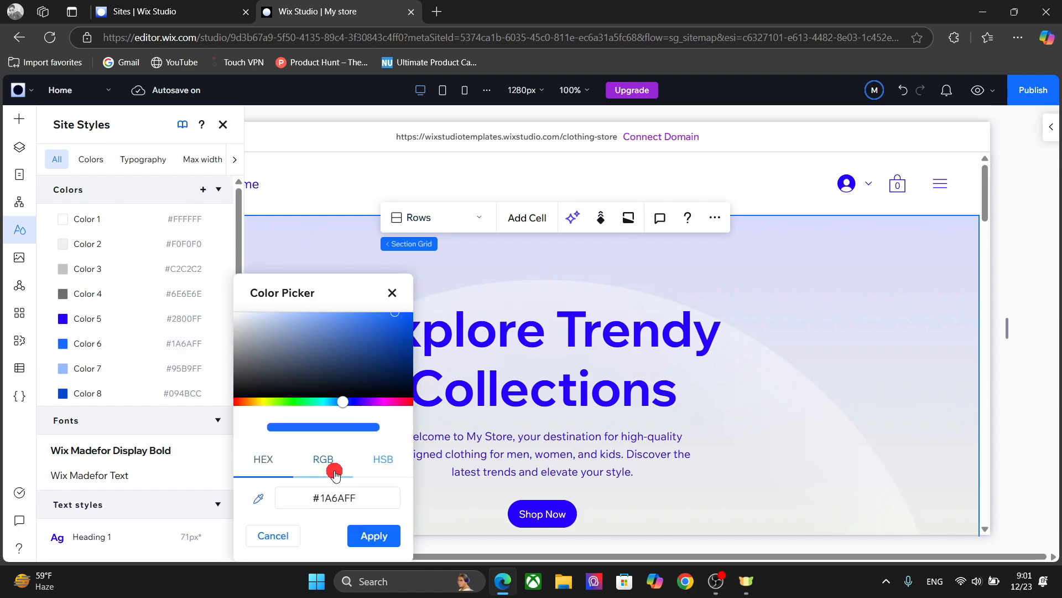
pyautogui.click(313, 402)
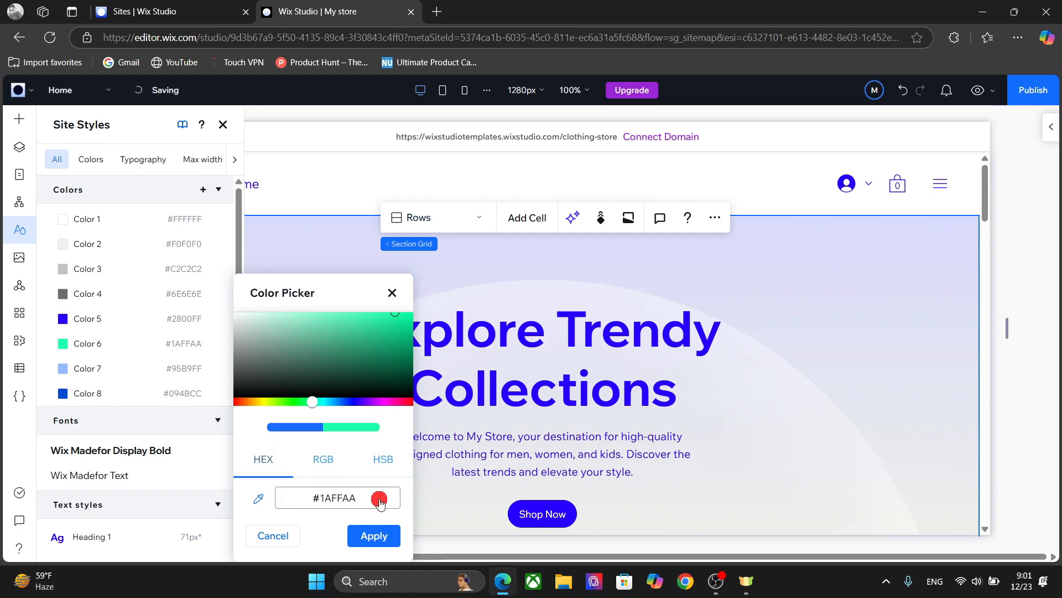
pyautogui.click(371, 535)
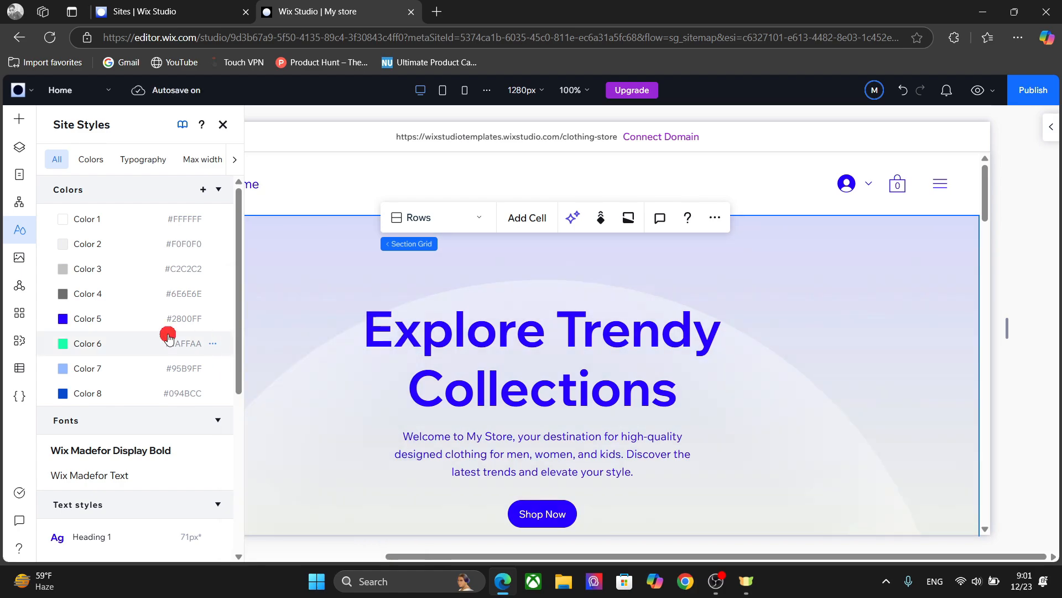
# Change Color 2 in the site palette to the light lavender #B1AFF4 and apply it
pyautogui.click(83, 244)
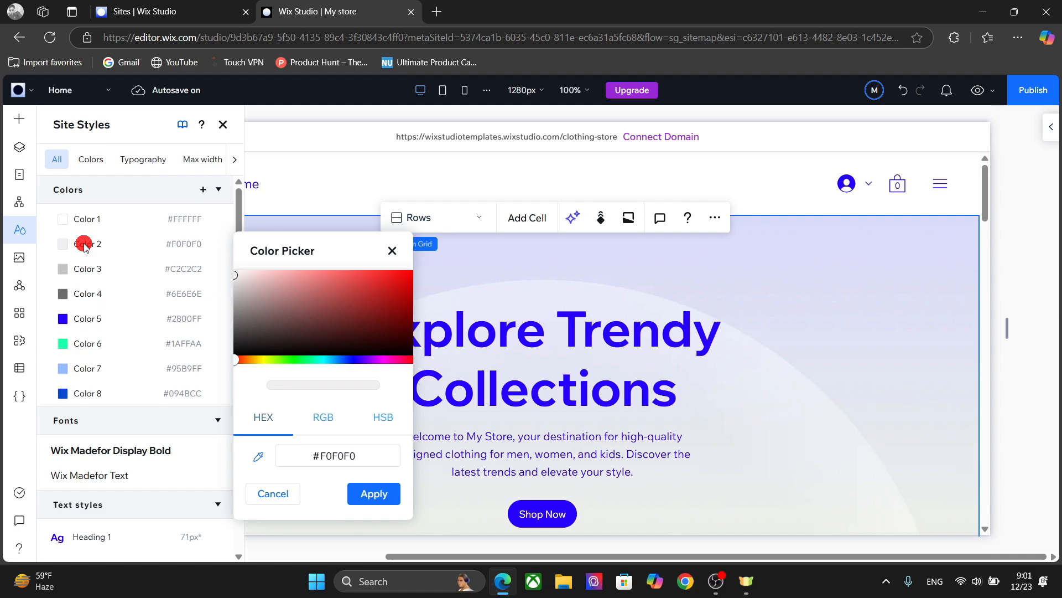
pyautogui.click(328, 277)
pyautogui.click(302, 275)
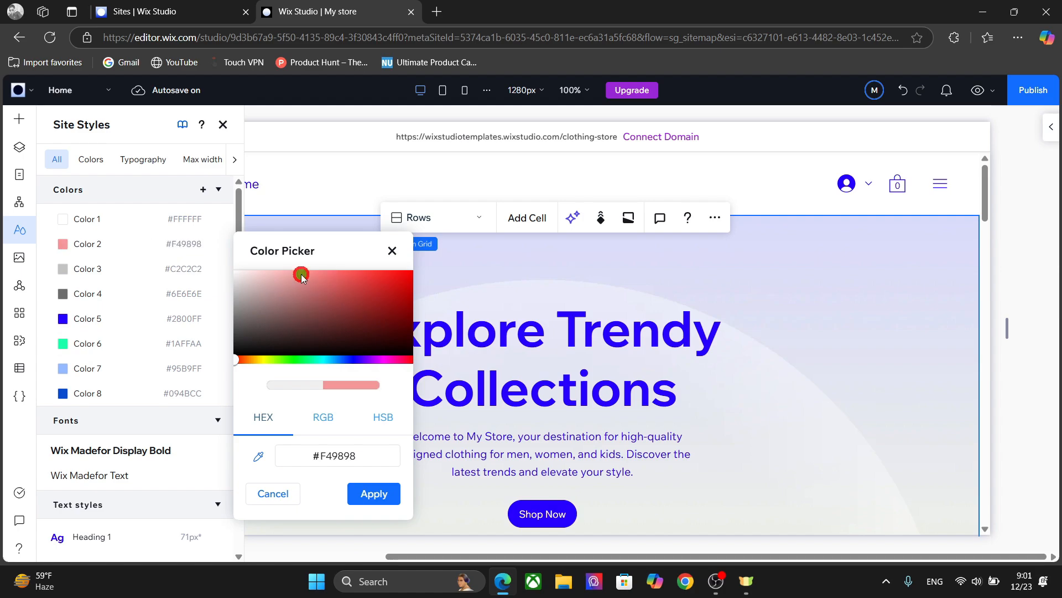
pyautogui.moveTo(350, 363); pyautogui.dragTo(355, 363)
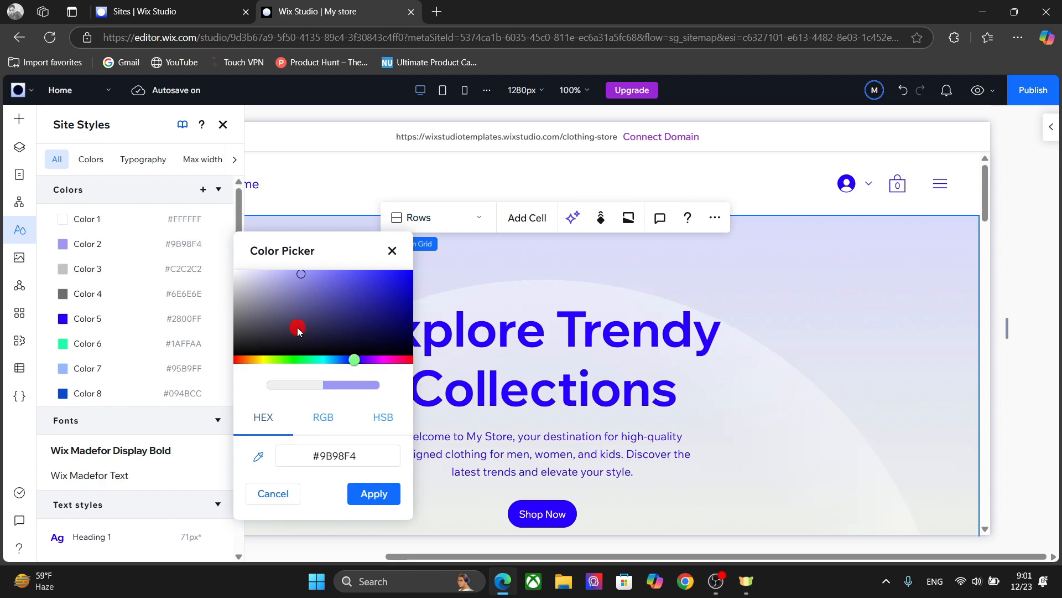
pyautogui.click(286, 275)
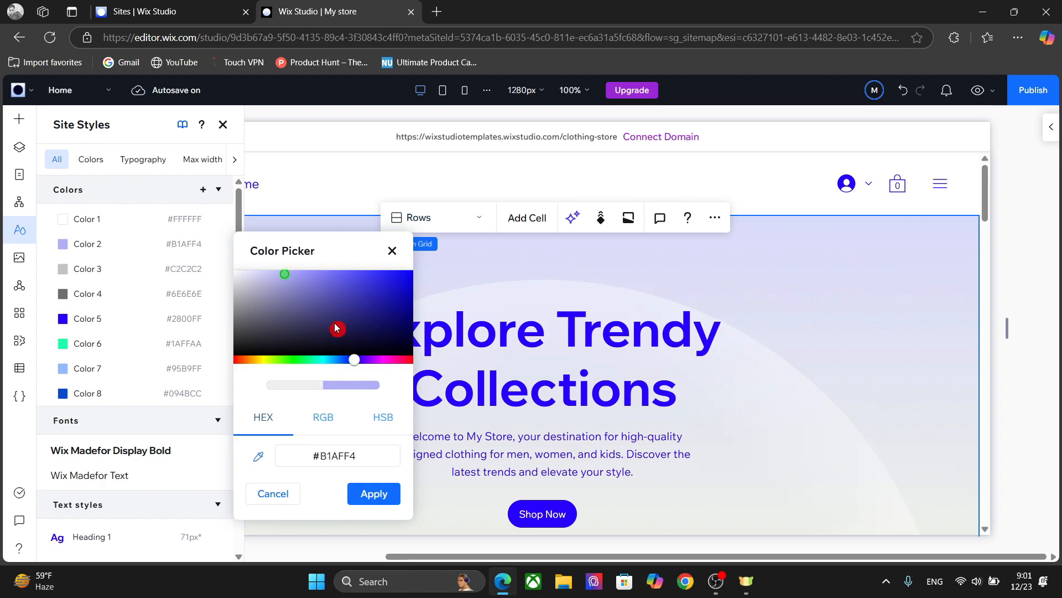
pyautogui.click(368, 493)
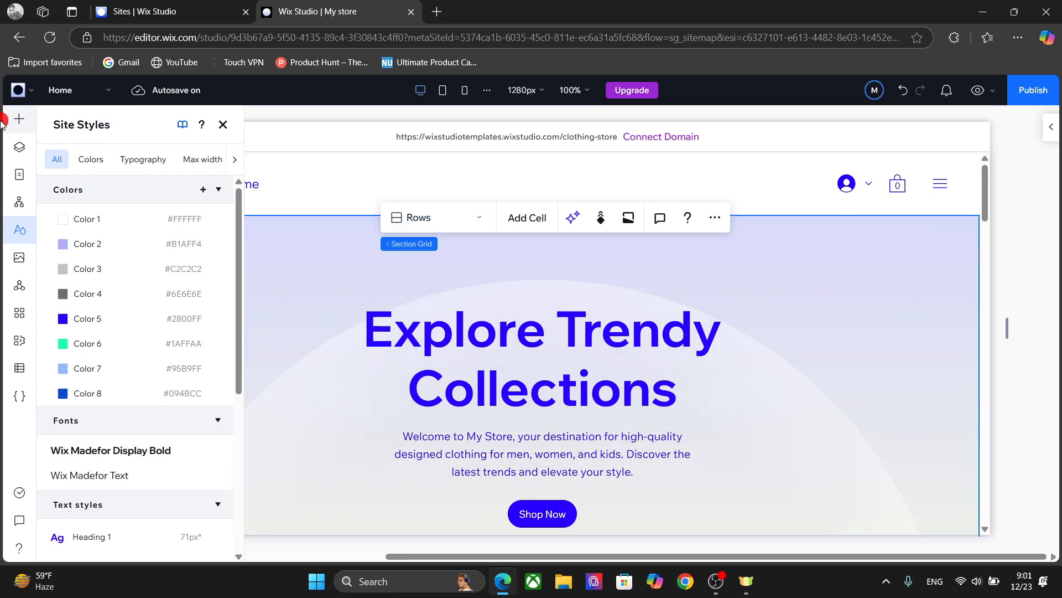
# Try out a three-card repeater from the layout tools in the home page's hero section, and delete it
pyautogui.click(20, 121)
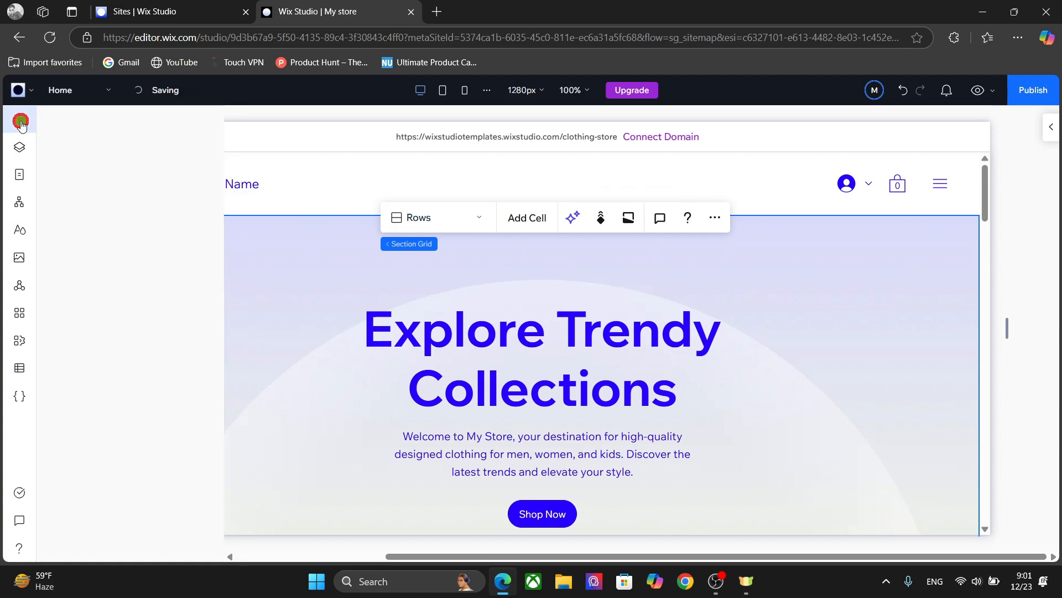
pyautogui.click(84, 295)
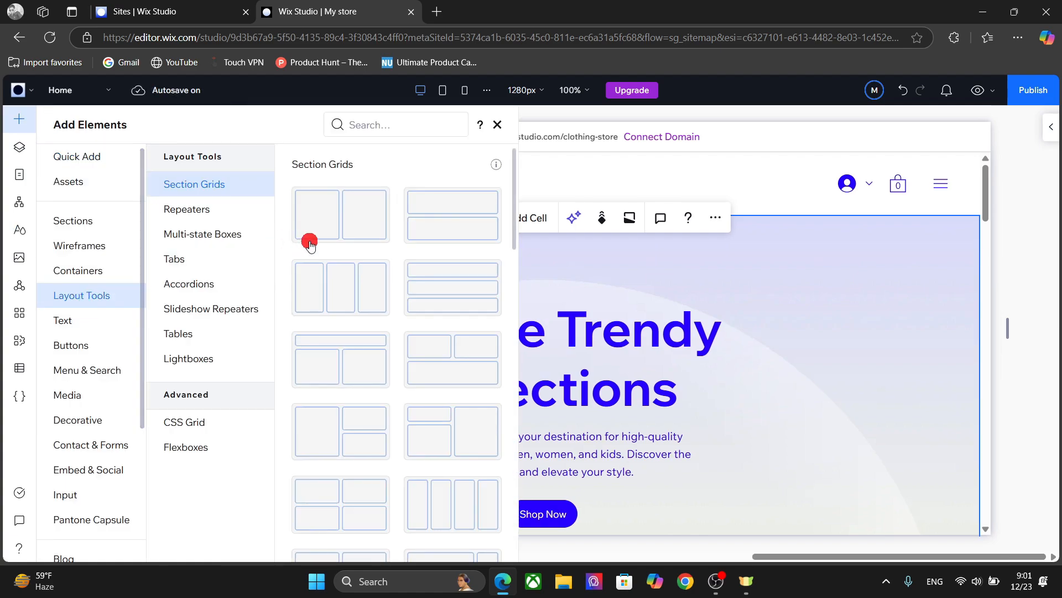
pyautogui.click(204, 214)
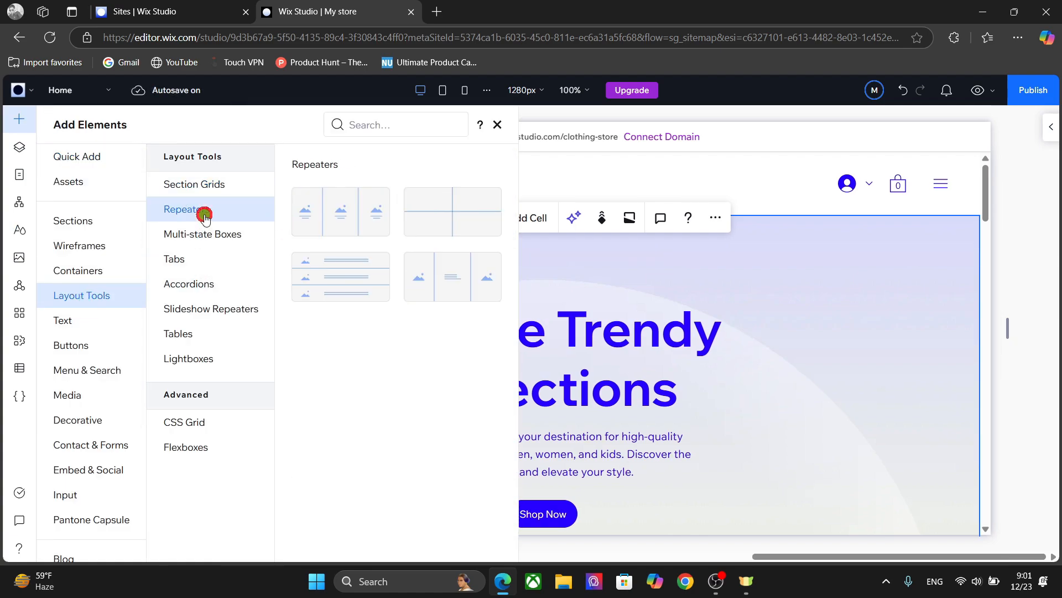
pyautogui.moveTo(308, 208); pyautogui.dragTo(685, 274)
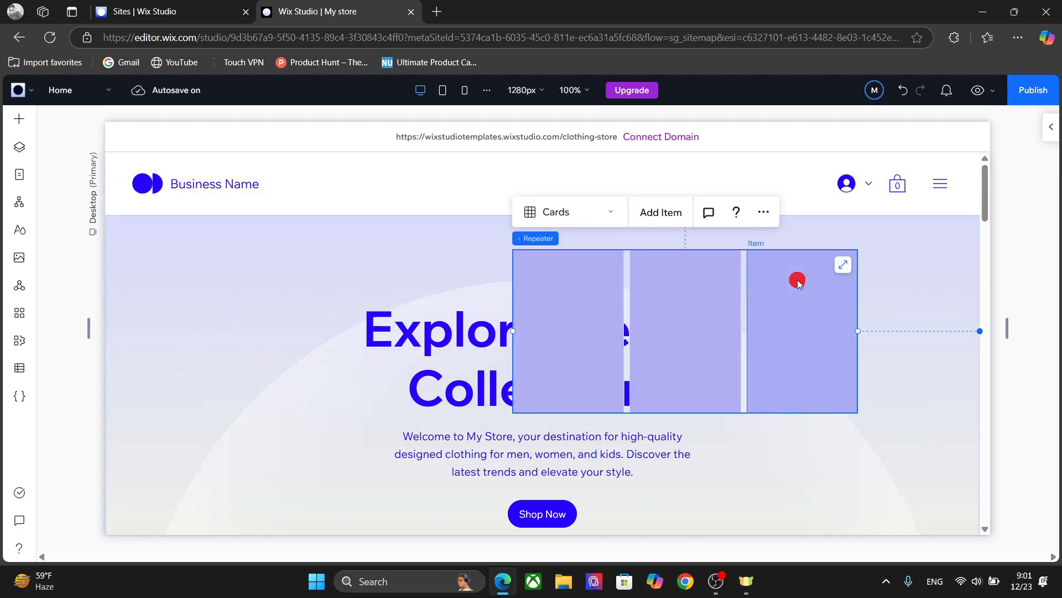
pyautogui.press('Delete')
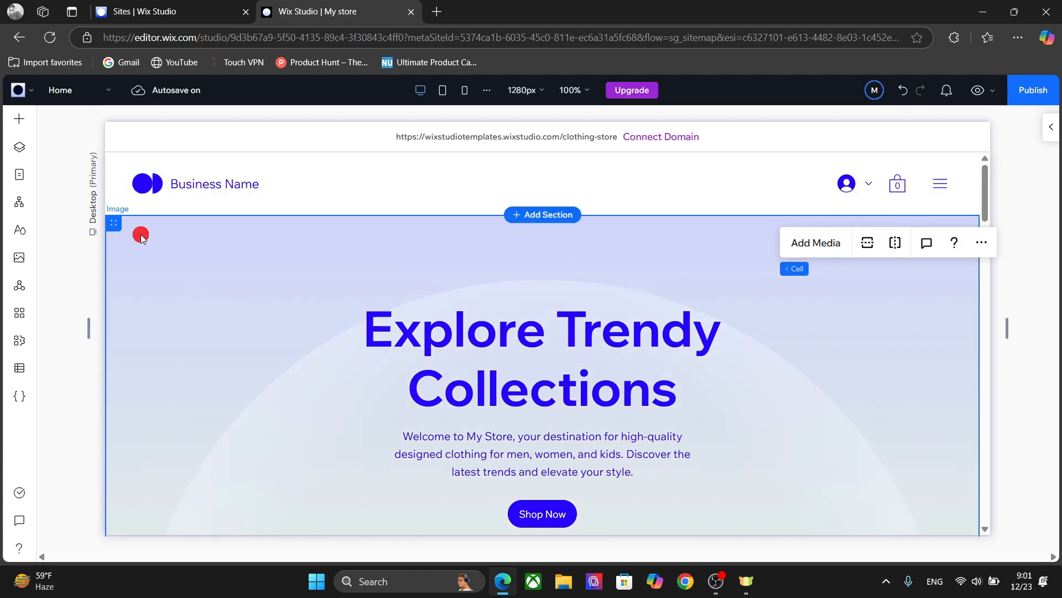
# Open the site's typography styles and look through the fonts and the heading and paragraph text styles
pyautogui.click(21, 234)
pyautogui.click(136, 158)
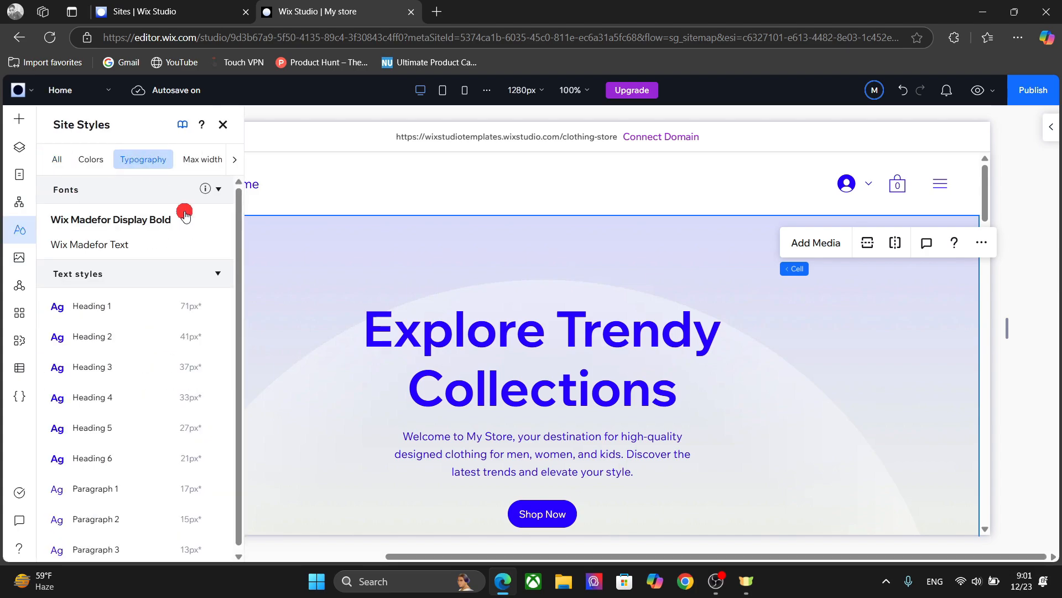
pyautogui.moveTo(239, 299); pyautogui.dragTo(238, 387)
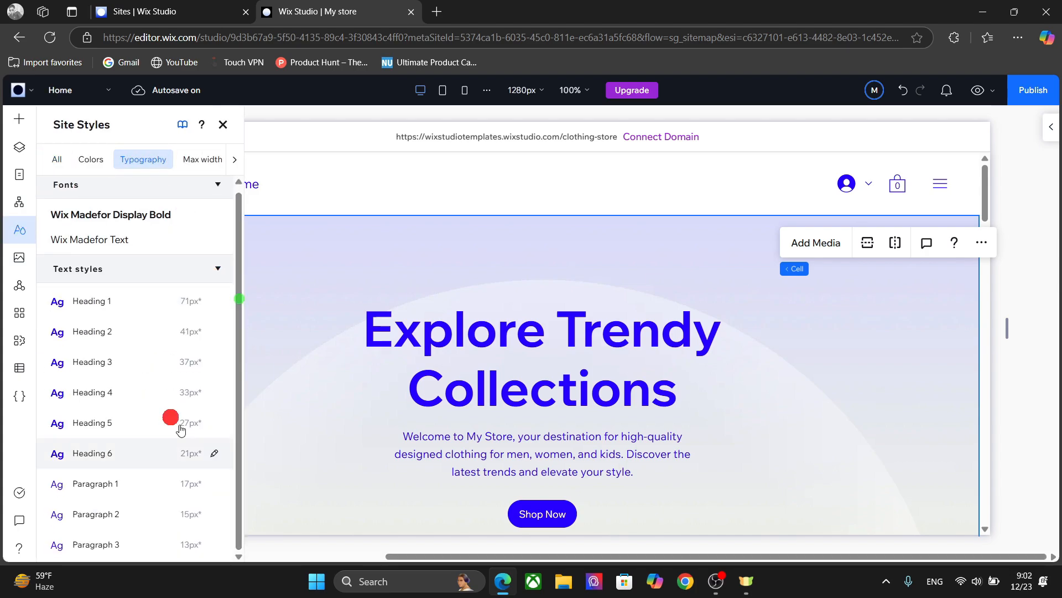
# Examine the Heading 1 text style's font choices, font upload option, maximum and minimum size, spacing and color settings
pyautogui.click(108, 304)
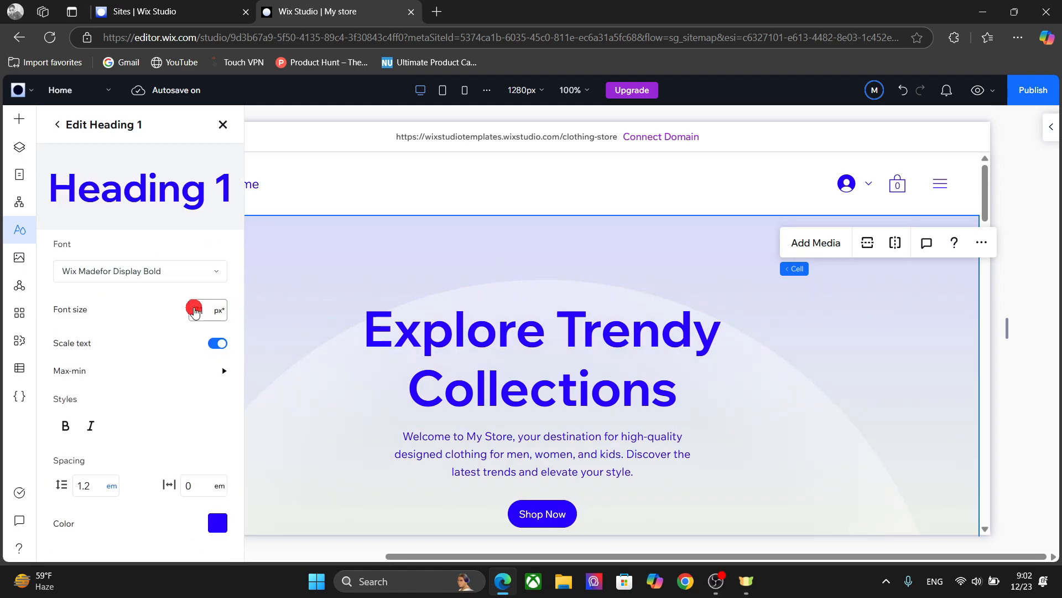
pyautogui.click(211, 272)
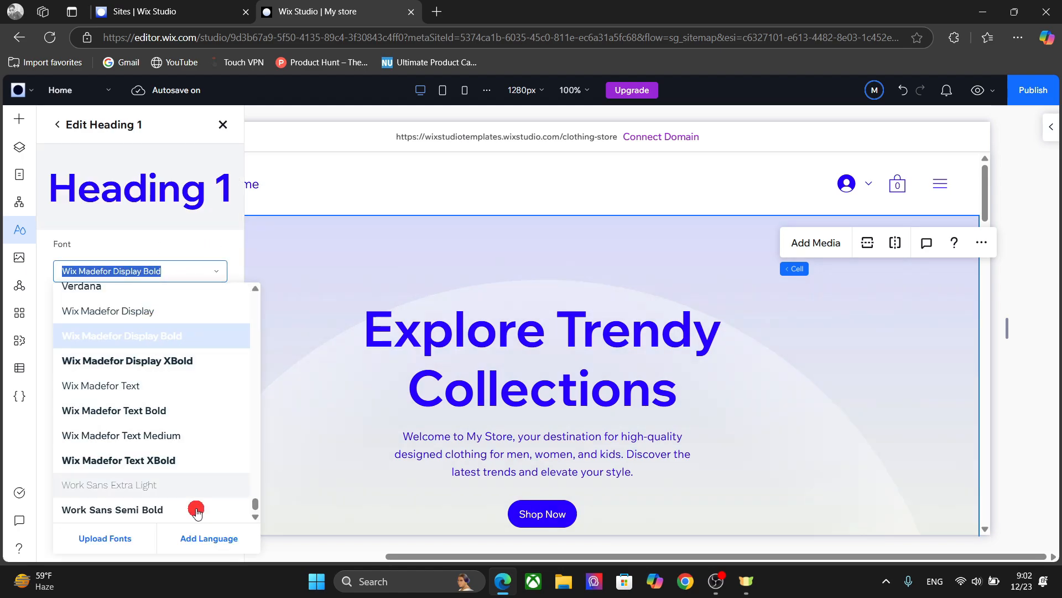
pyautogui.click(115, 538)
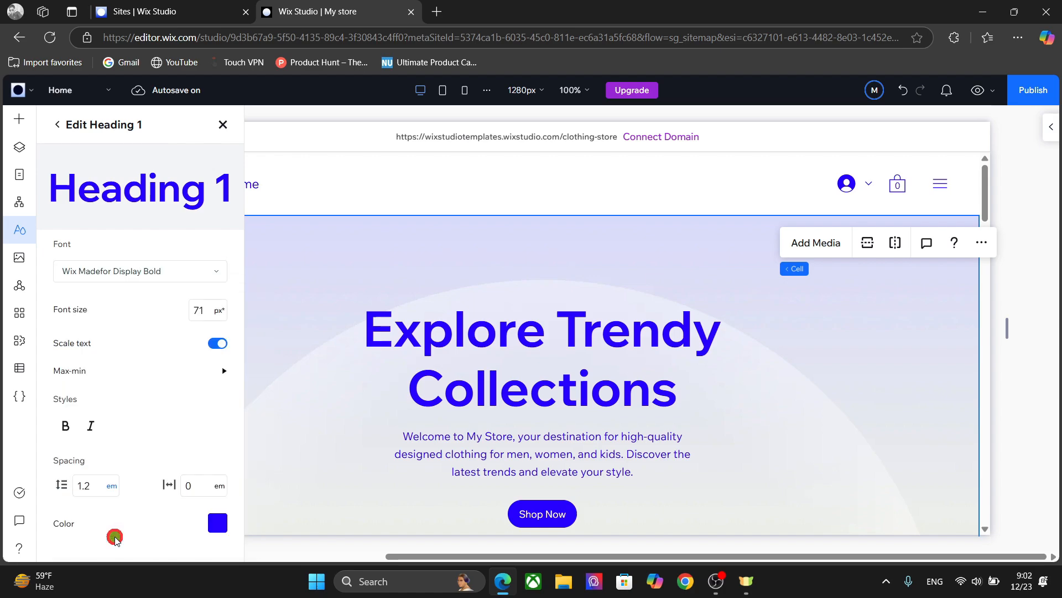
pyautogui.click(718, 176)
pyautogui.click(224, 372)
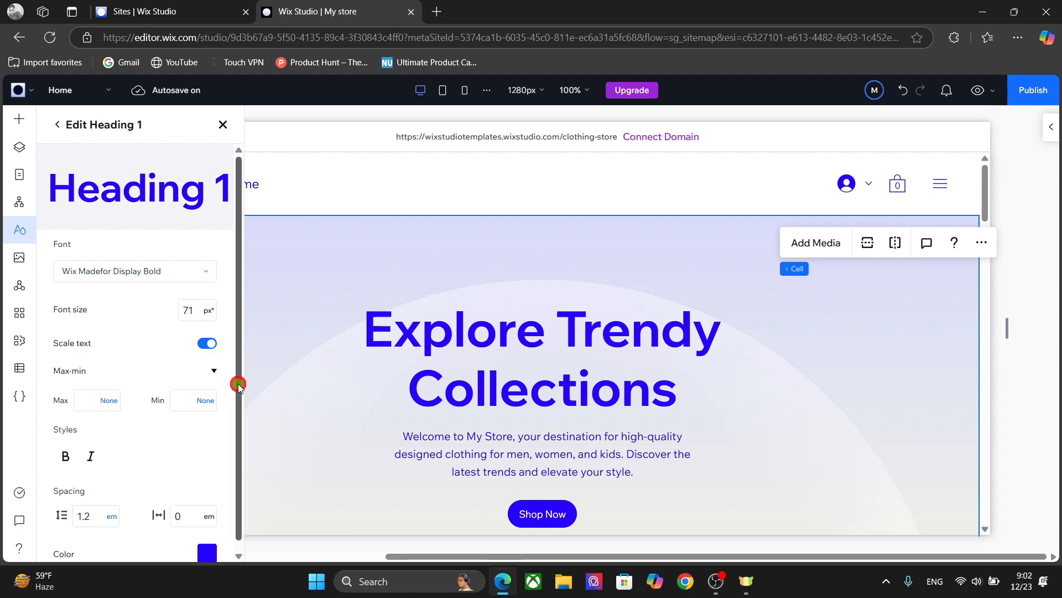
pyautogui.scroll(-1, 236, 379)
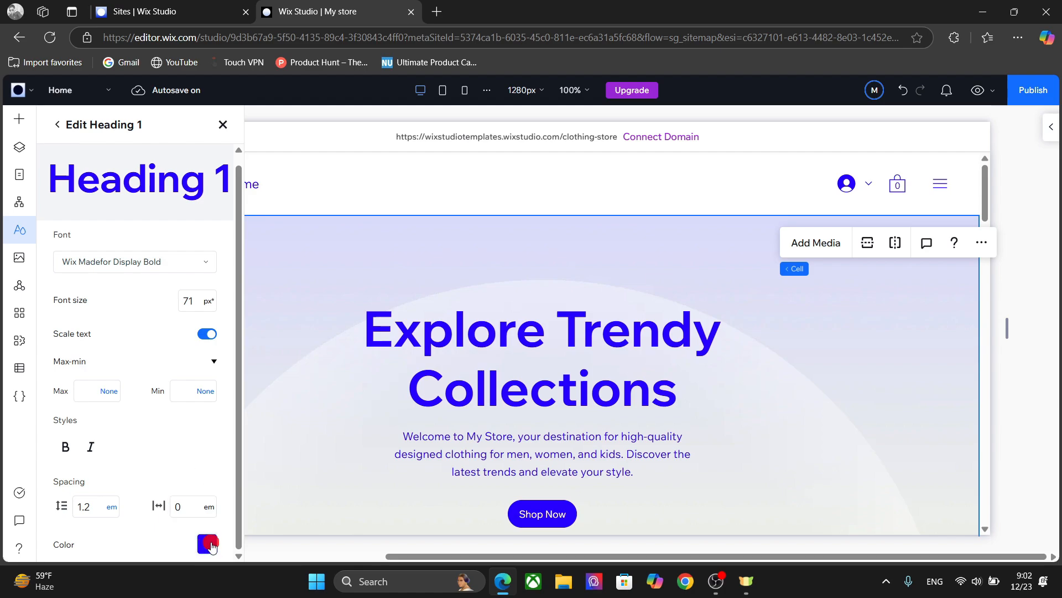
pyautogui.click(58, 126)
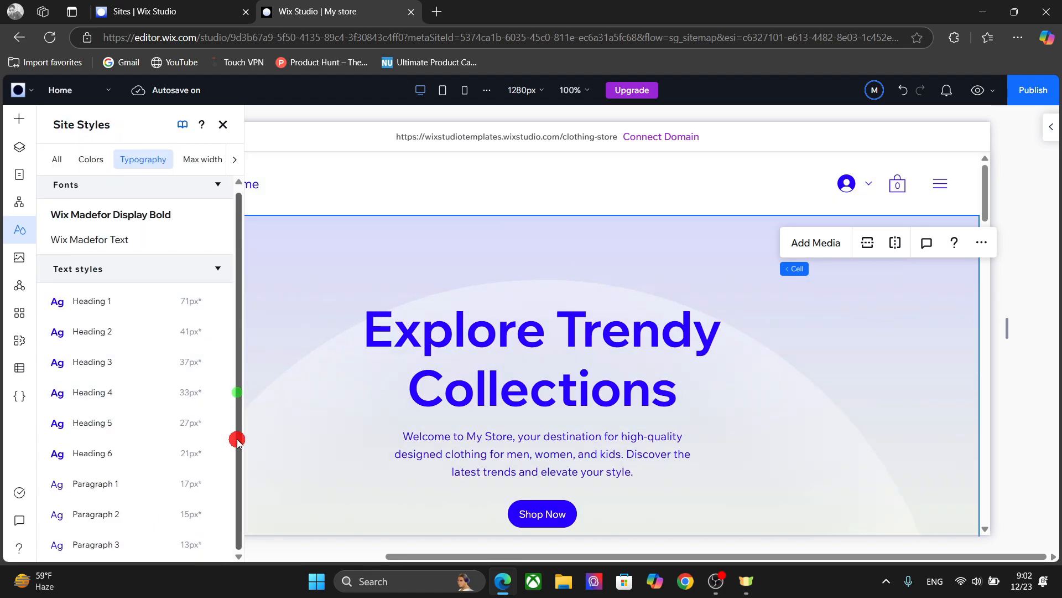
# Set the Paragraph 1 text style's color to black, #000000, from the saved custom colors
pyautogui.click(101, 485)
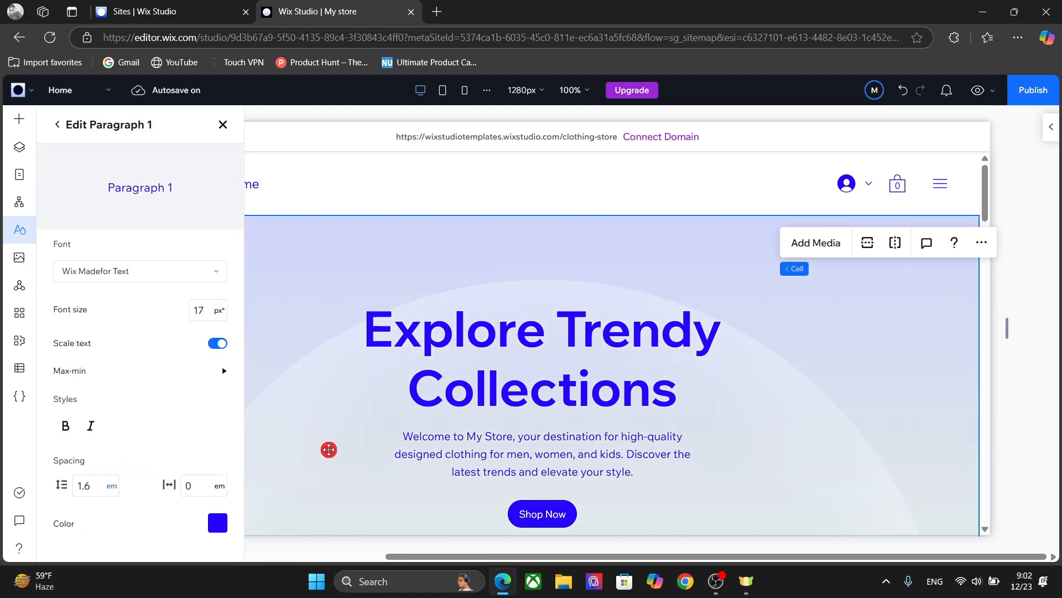
pyautogui.click(220, 522)
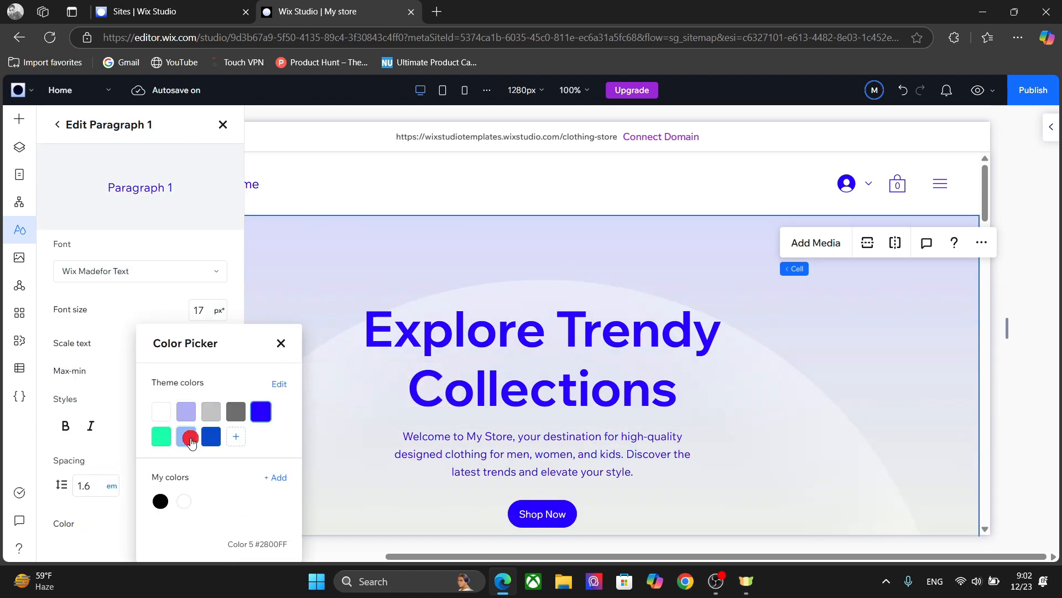
pyautogui.click(161, 501)
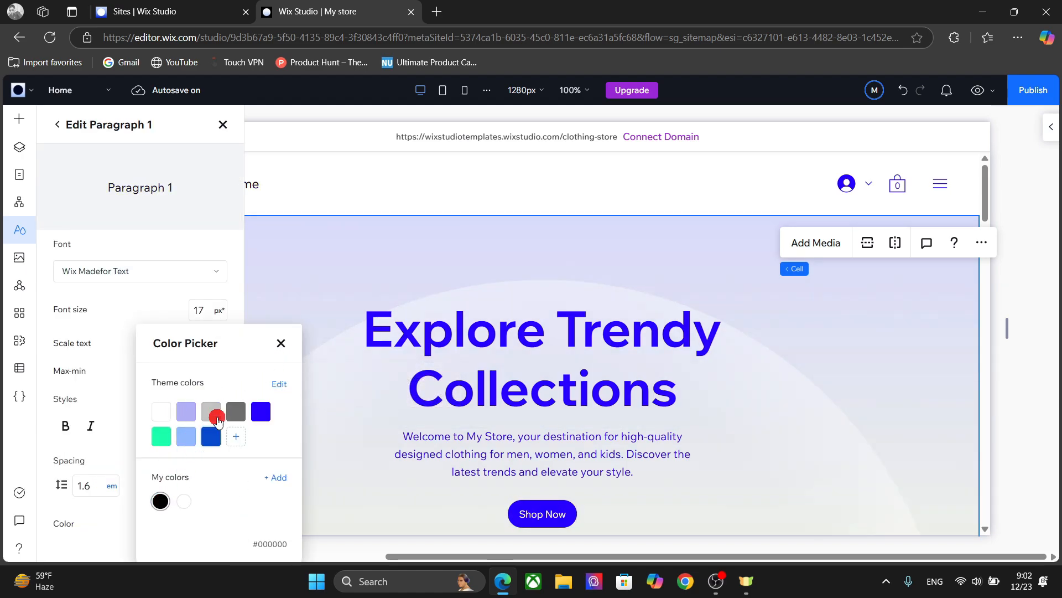
pyautogui.moveTo(209, 348); pyautogui.dragTo(212, 245)
pyautogui.click(166, 400)
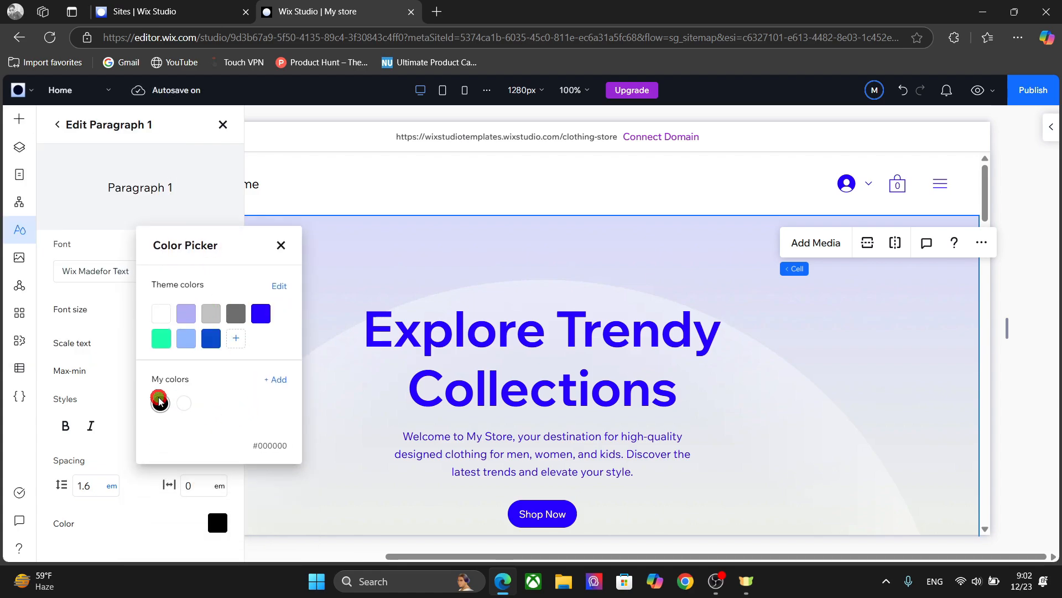
# Set the Paragraph 2 text style's color to black, #000000, from the saved custom colors
pyautogui.click(282, 246)
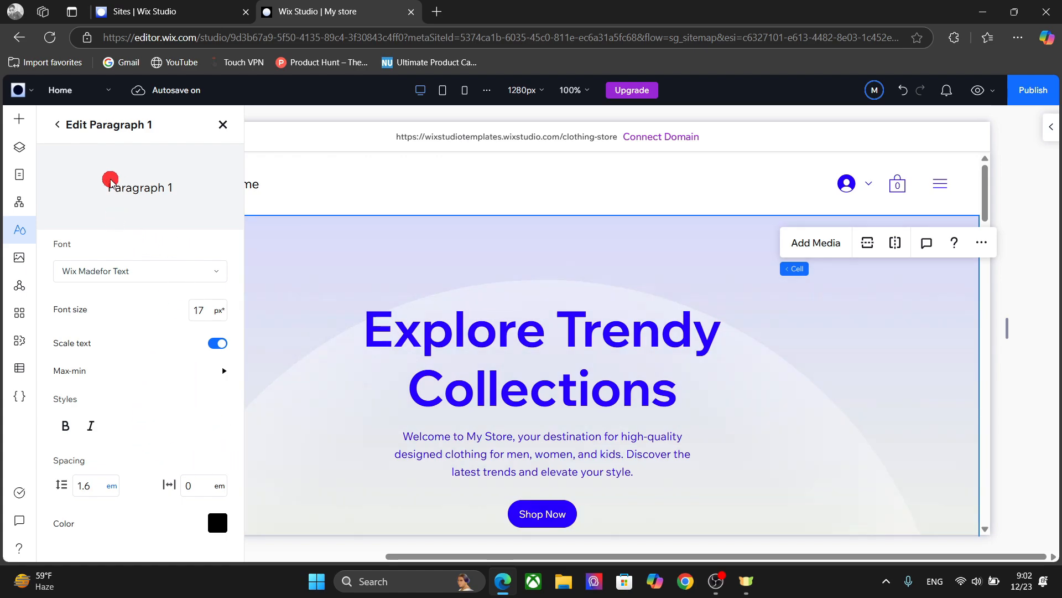
pyautogui.click(57, 124)
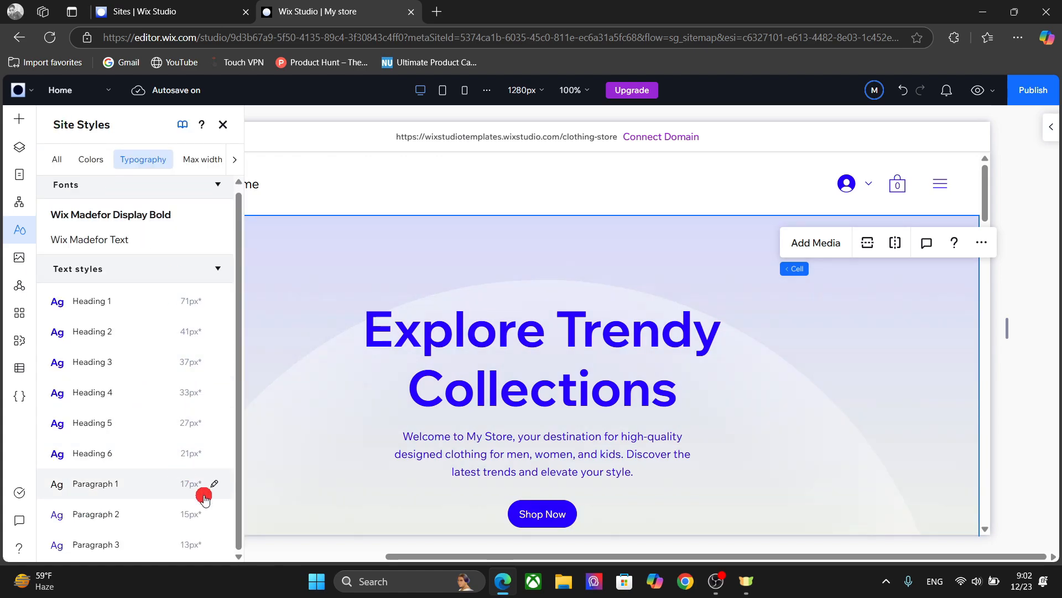
pyautogui.click(214, 513)
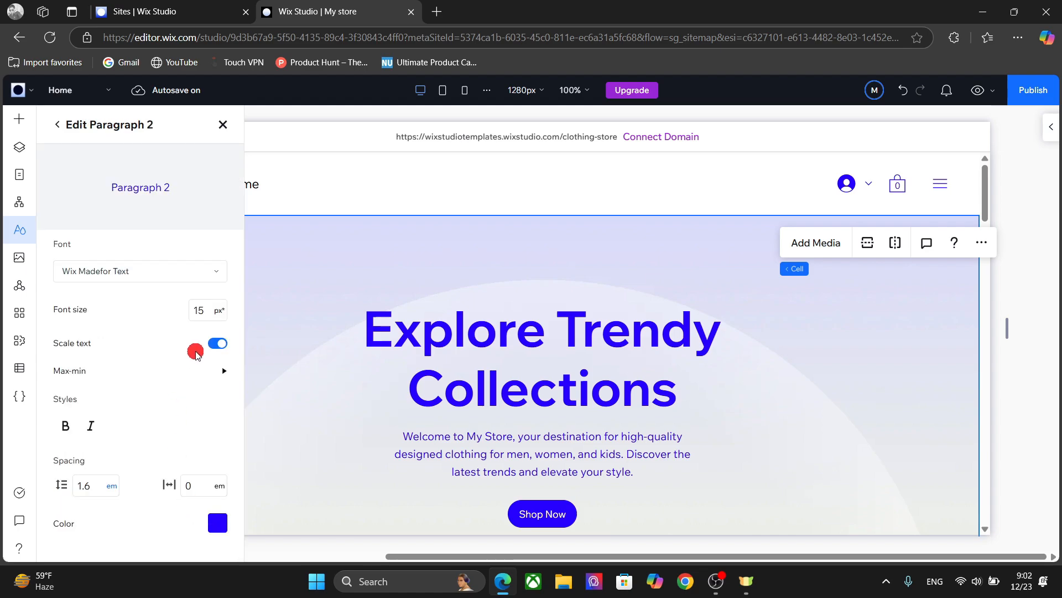
pyautogui.click(218, 530)
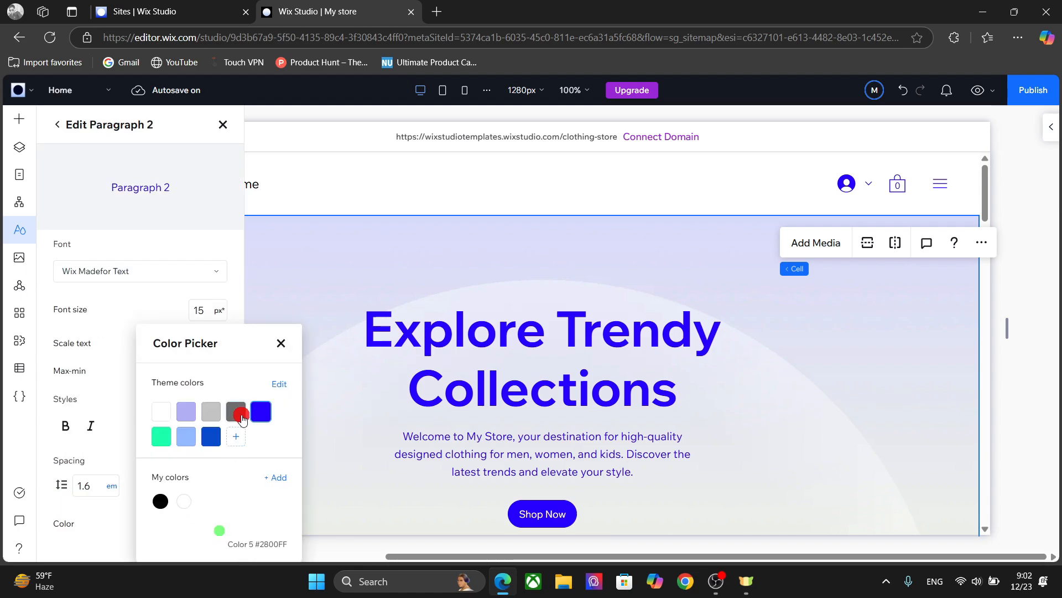
pyautogui.click(161, 502)
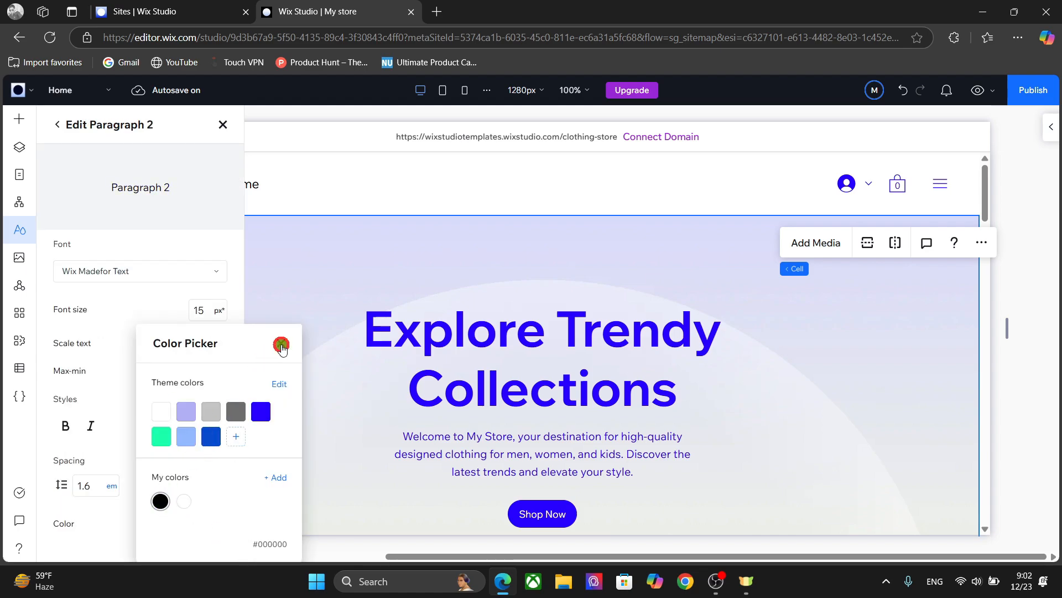
pyautogui.click(281, 346)
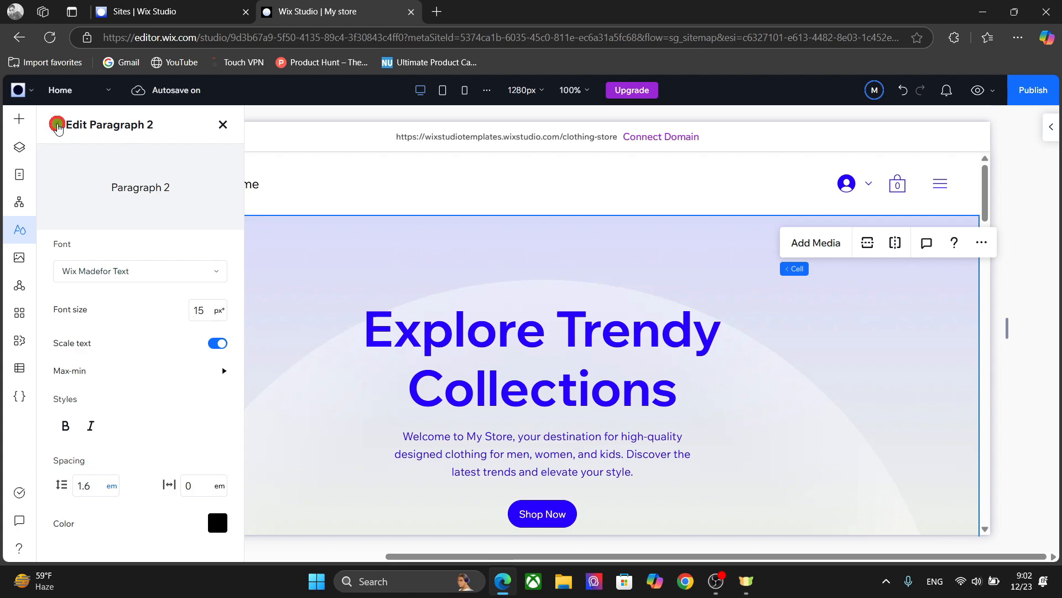
pyautogui.click(58, 126)
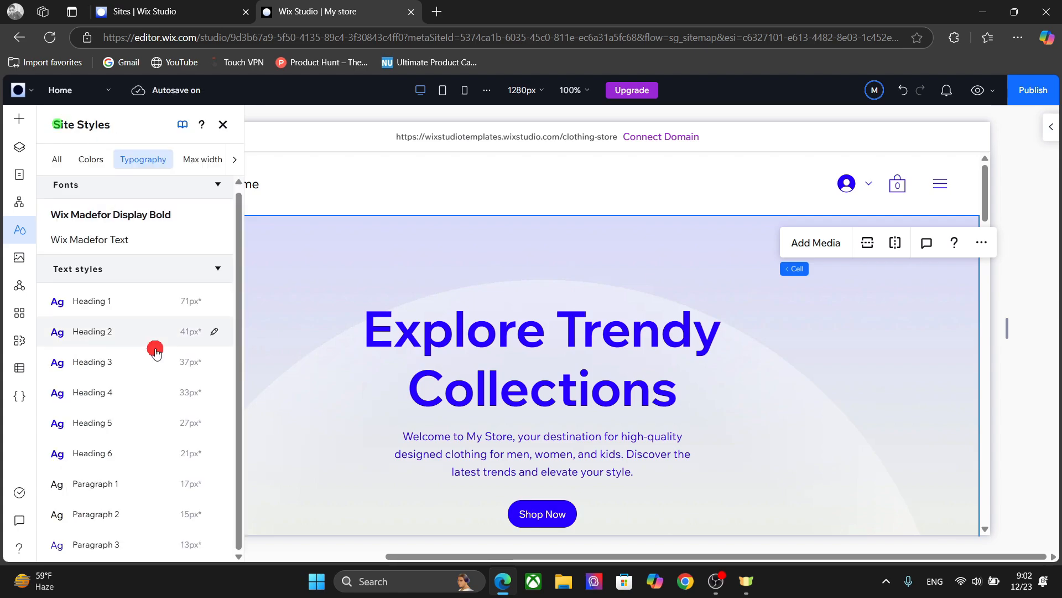
# Set the Paragraph 3 text style's color to black, #000000, and close the site styles
pyautogui.click(212, 545)
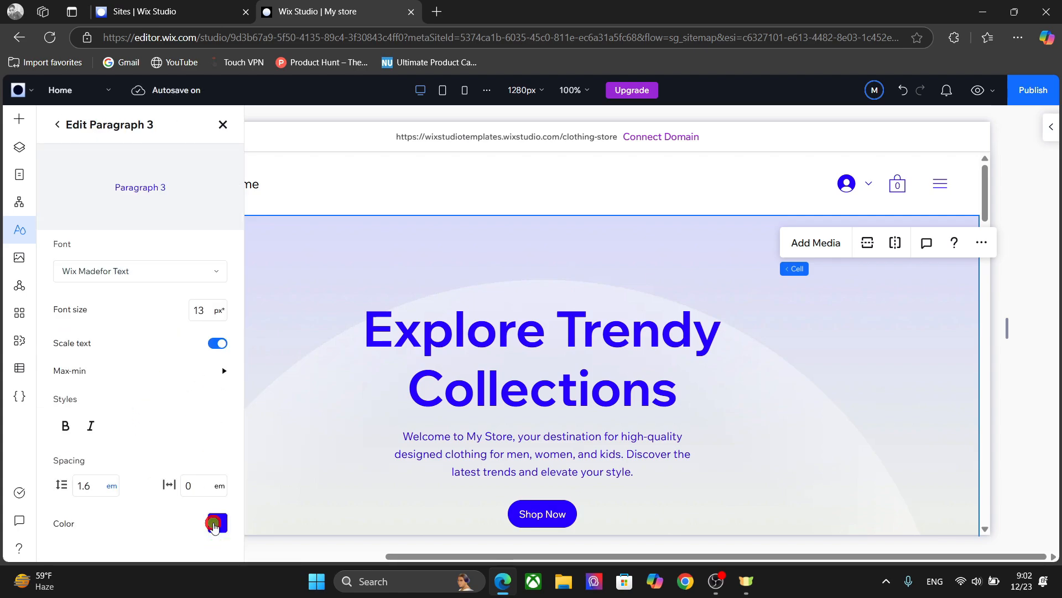
pyautogui.click(215, 525)
pyautogui.click(161, 501)
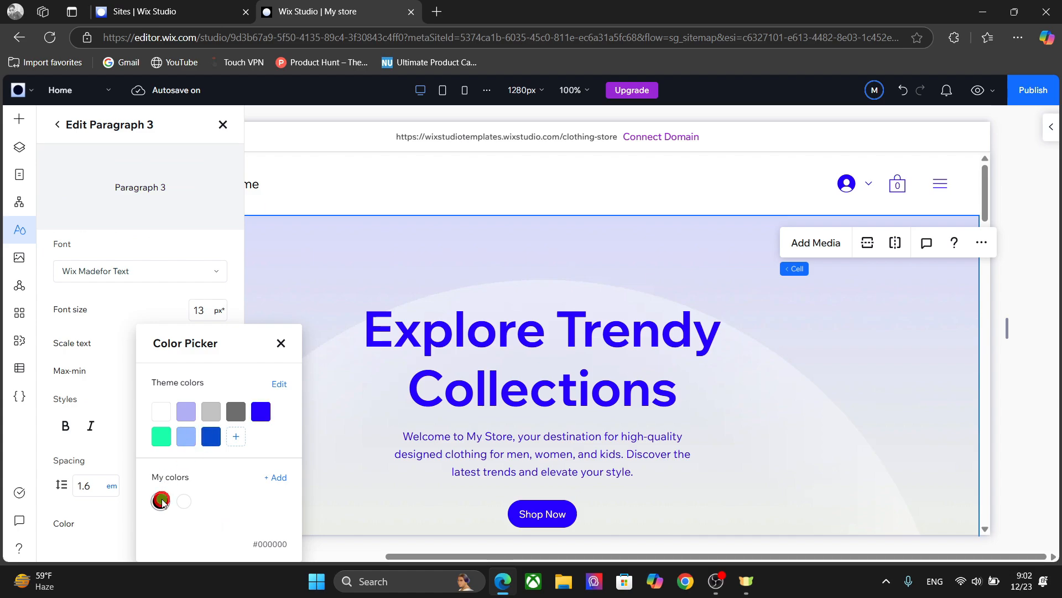
pyautogui.click(304, 343)
pyautogui.click(418, 344)
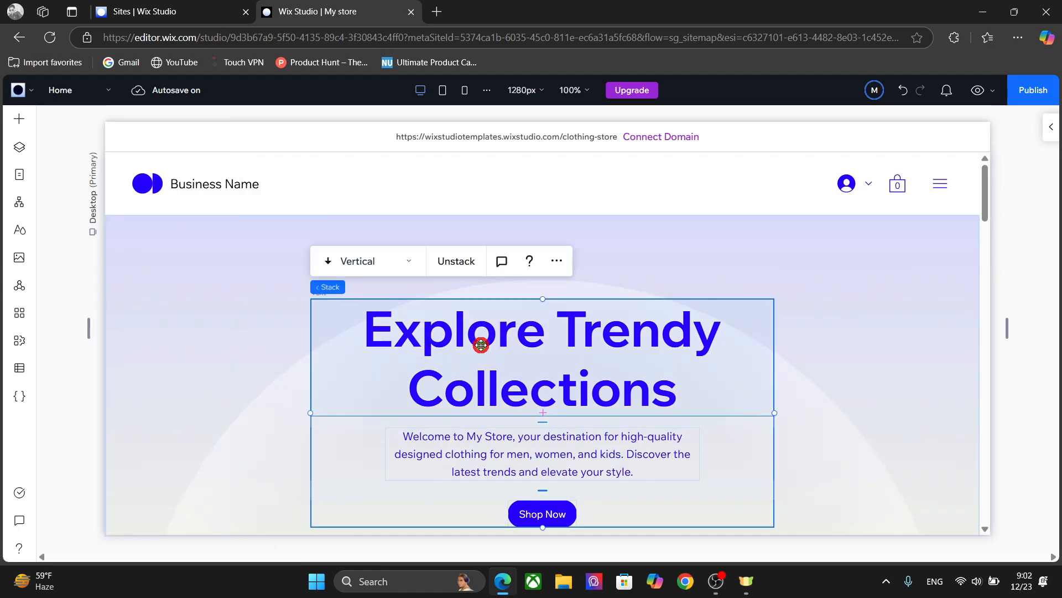
# Replace the hero section's background image with the Fashion Store Clerk photo, searching Media from Wix for "fashion store"
pyautogui.click(221, 280)
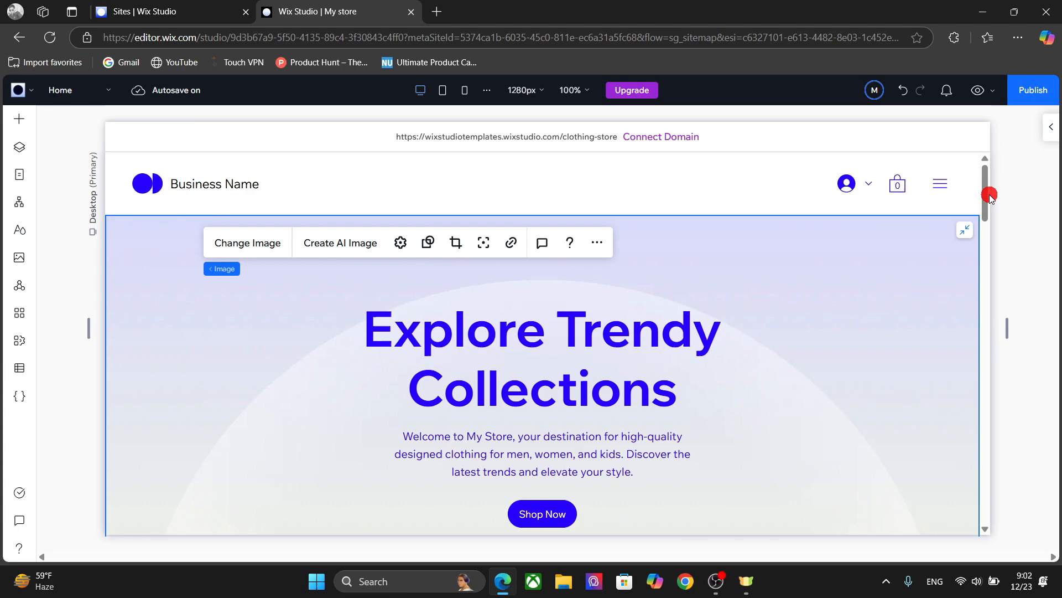
pyautogui.moveTo(988, 196)
pyautogui.mouseDown()
pyautogui.moveTo(979, 266)
pyautogui.moveTo(980, 207)
pyautogui.mouseUp()
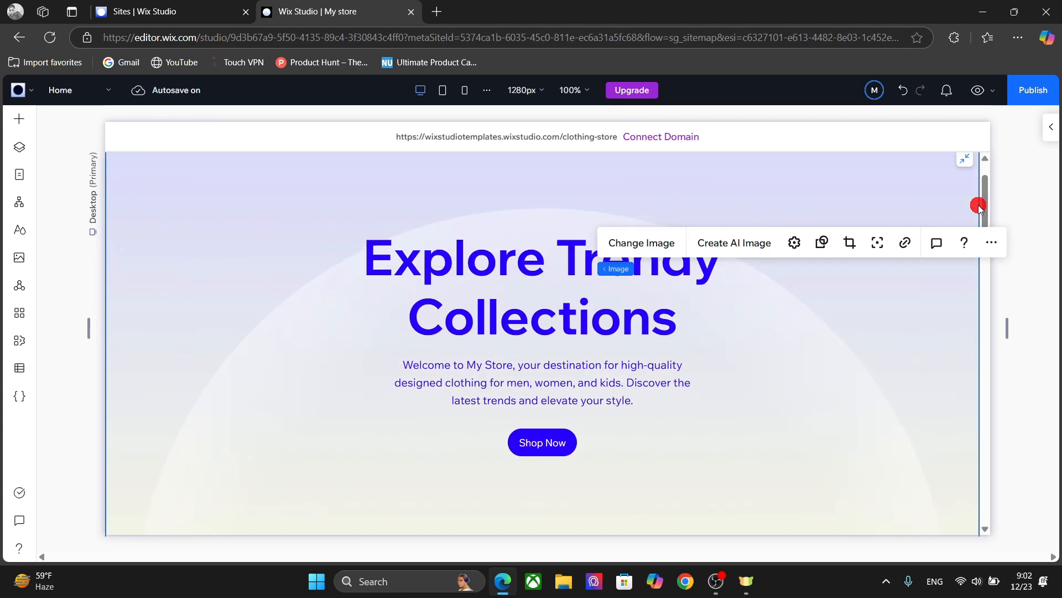
pyautogui.click(876, 331)
pyautogui.click(857, 374)
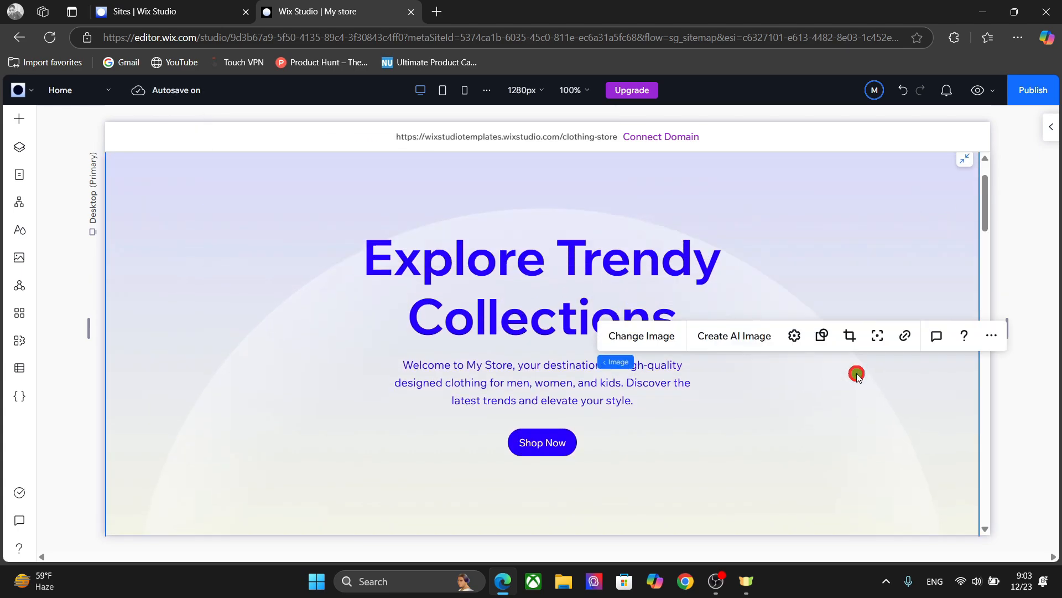
pyautogui.click(665, 336)
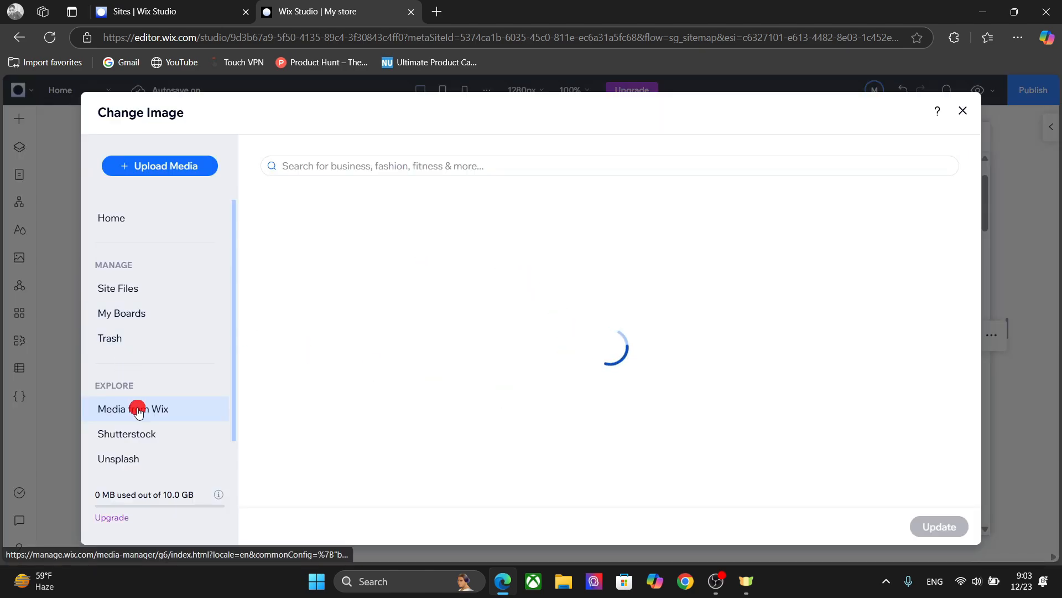
pyautogui.click(374, 161)
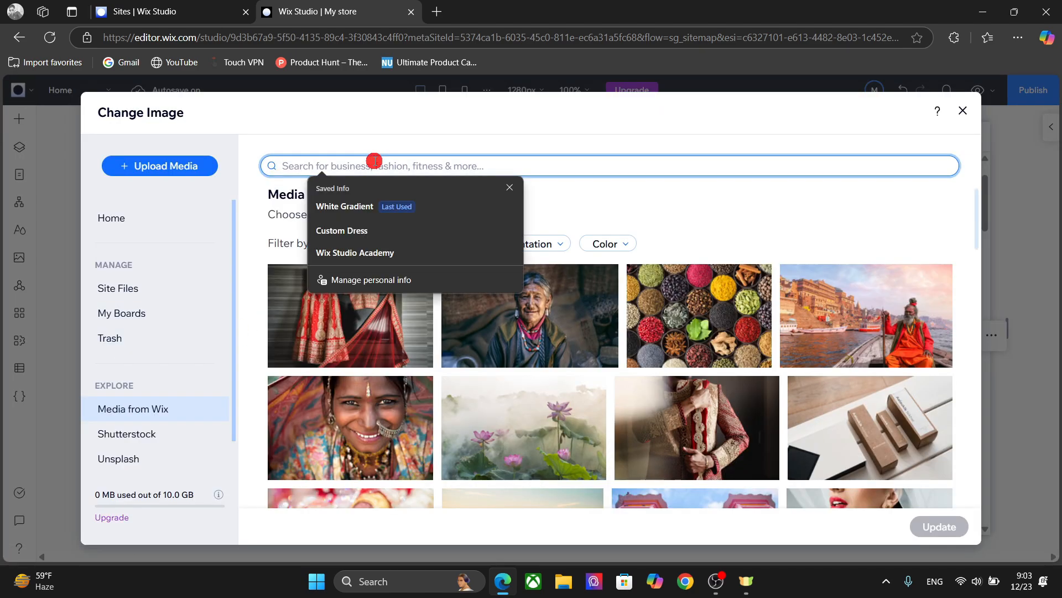
pyautogui.write('fashion store')
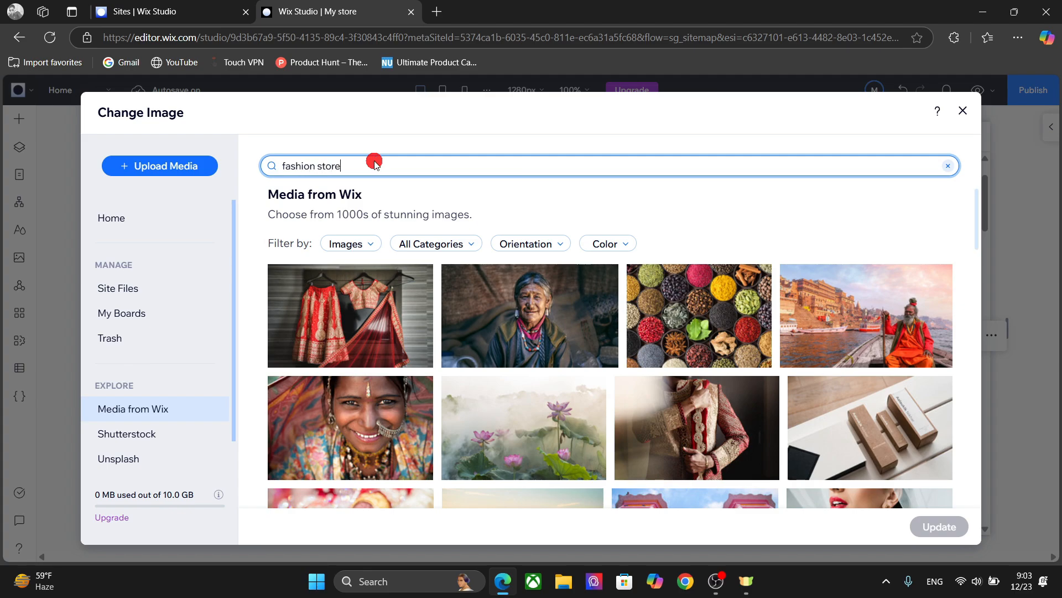
pyautogui.press('Return')
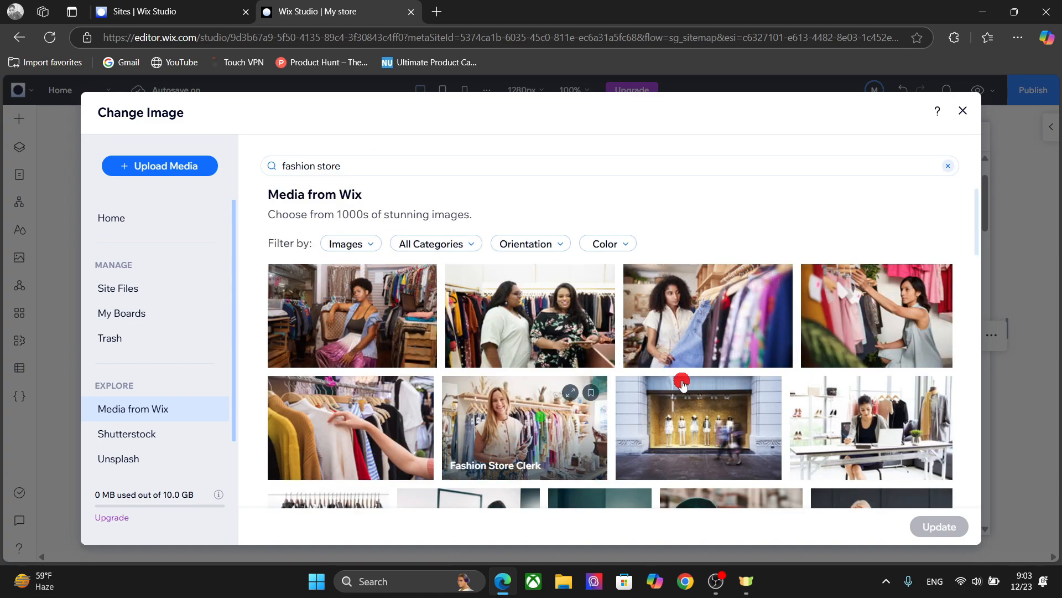
pyautogui.click(597, 387)
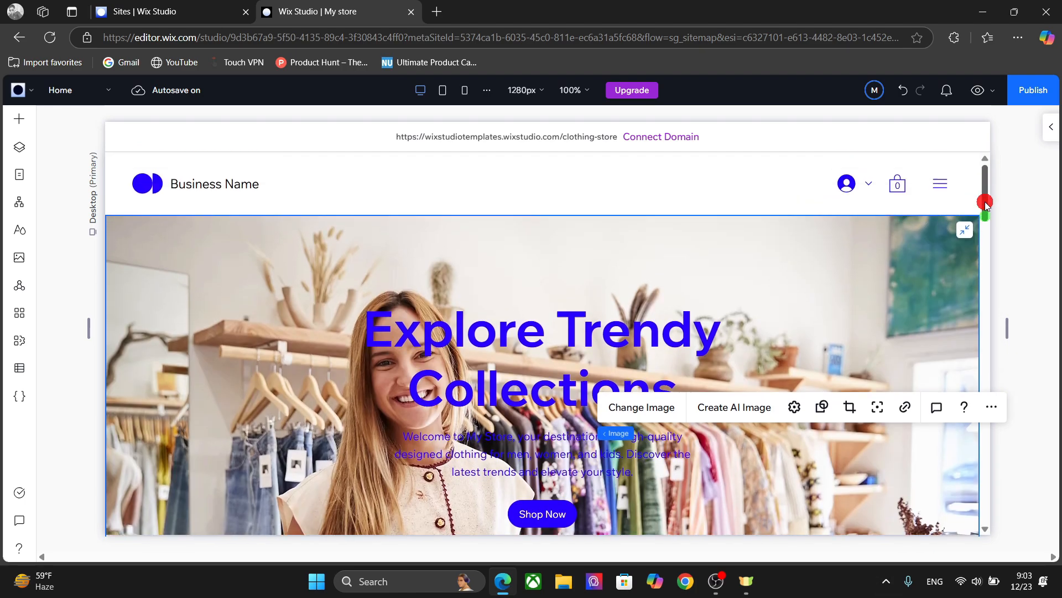
# Fill the background of the hero's heading and text stack with the light purple theme color, Color 2 #B1AFF4
pyautogui.click(731, 282)
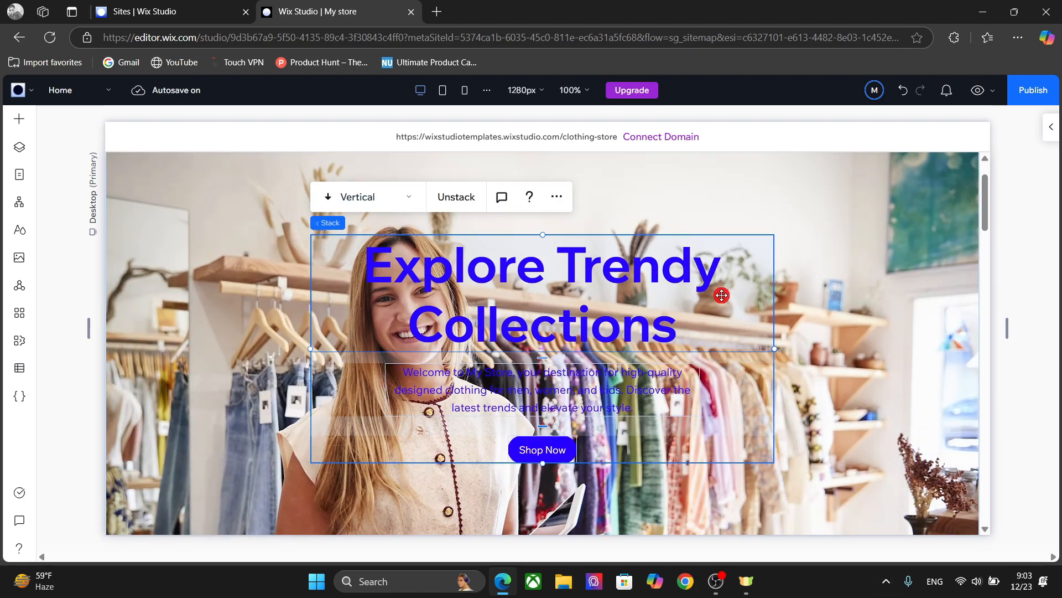
pyautogui.click(1051, 127)
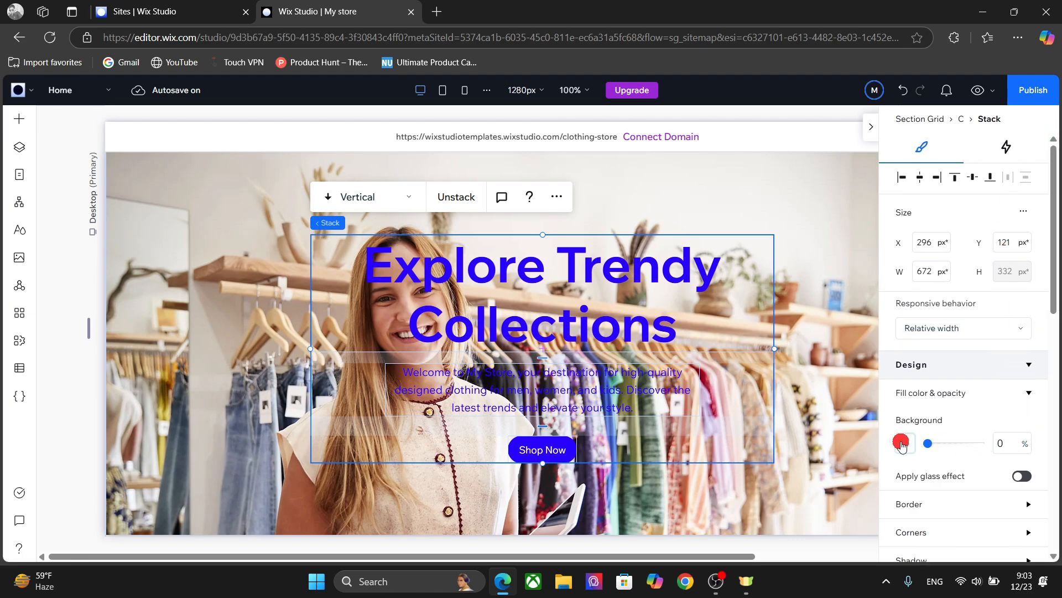
pyautogui.click(902, 444)
pyautogui.click(945, 411)
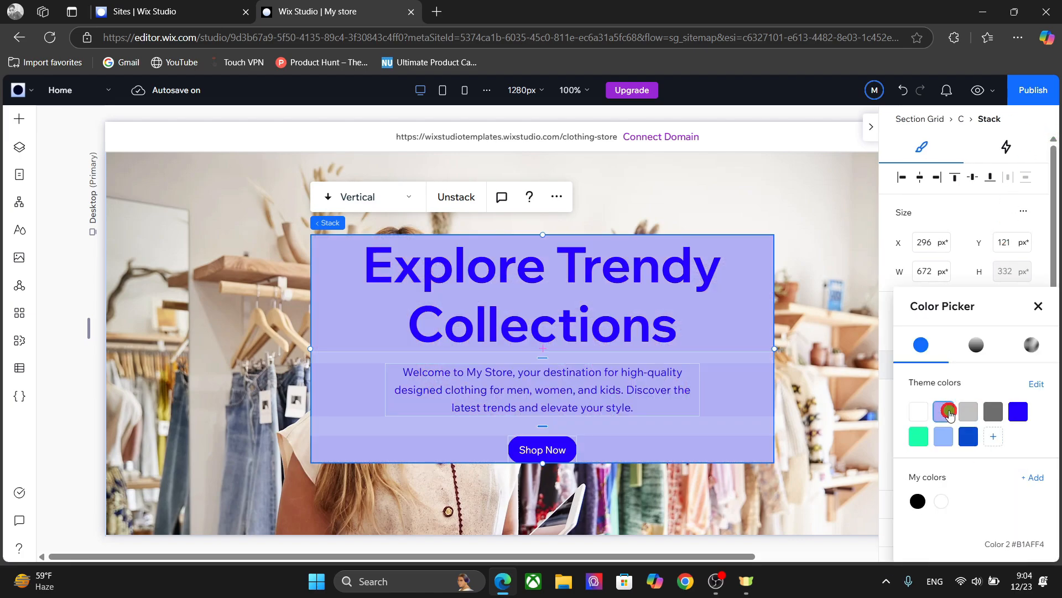
pyautogui.click(1042, 304)
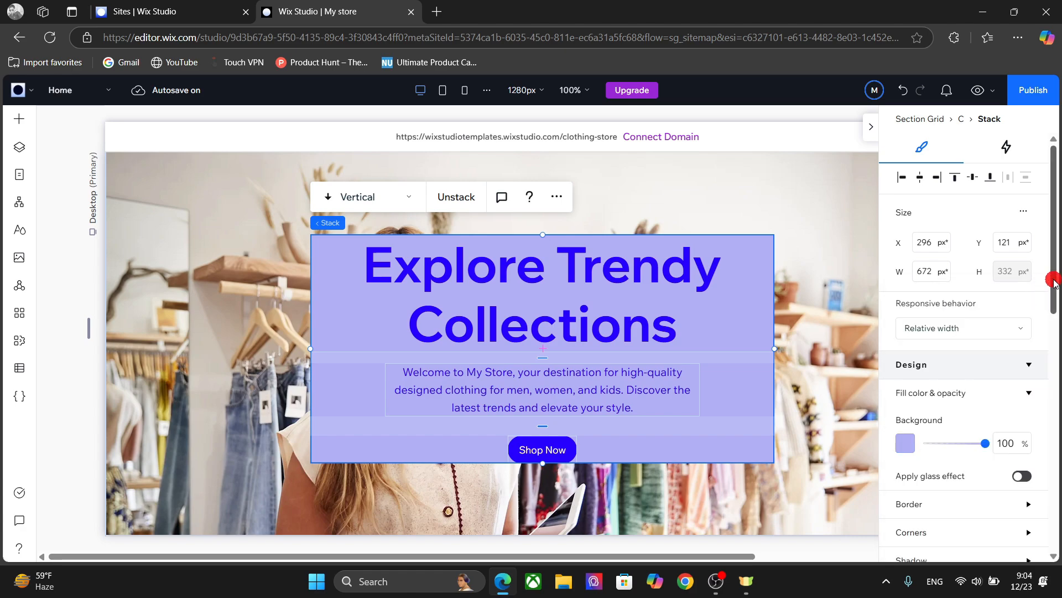
# Apply the glass effect to the hero text stack's background and collapse the design settings
pyautogui.moveTo(1054, 280); pyautogui.dragTo(1055, 372)
pyautogui.click(1017, 265)
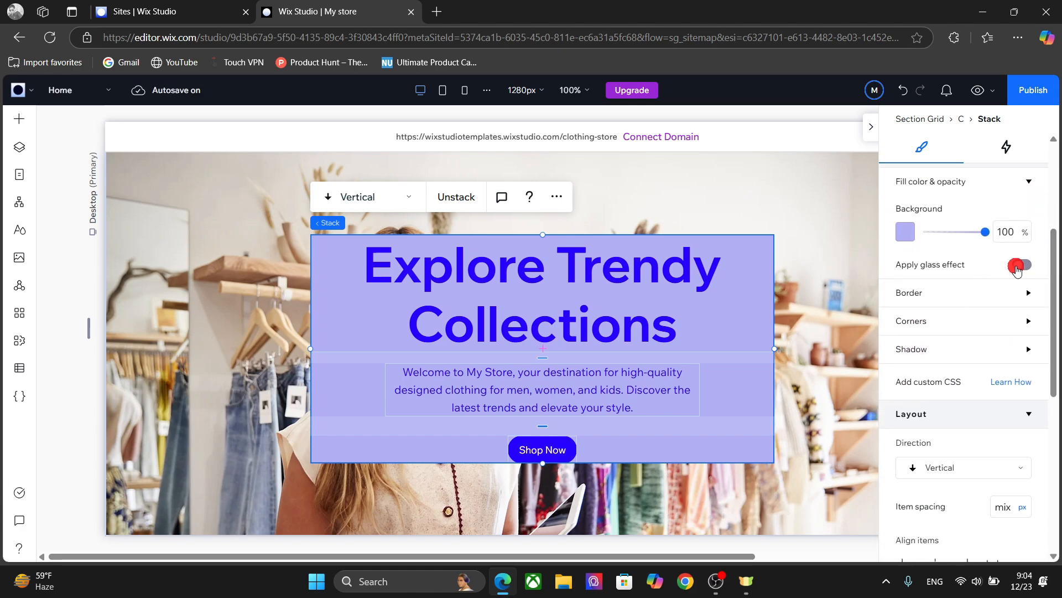
pyautogui.click(797, 207)
pyautogui.click(872, 122)
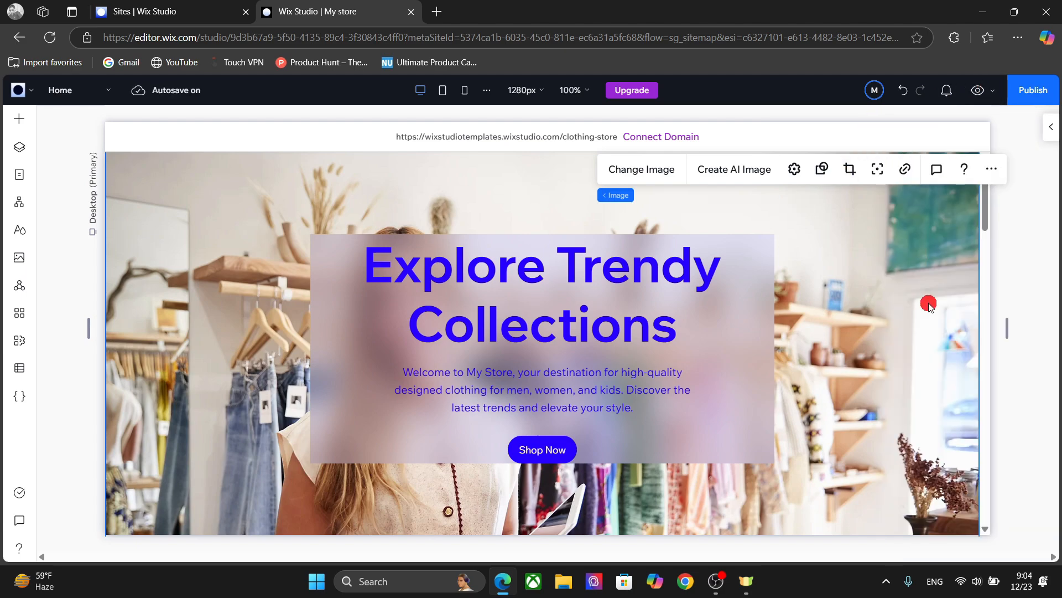
pyautogui.click(682, 297)
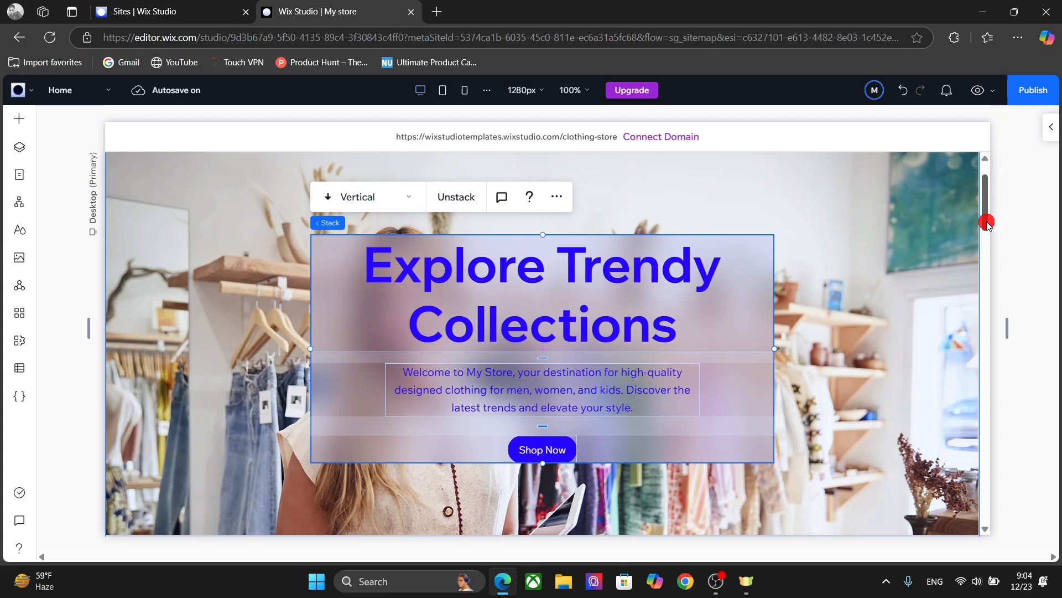
# Open product management from the Discover section's grid gallery, look through the store's product list, and close the dashboard
pyautogui.moveTo(984, 221); pyautogui.dragTo(995, 296)
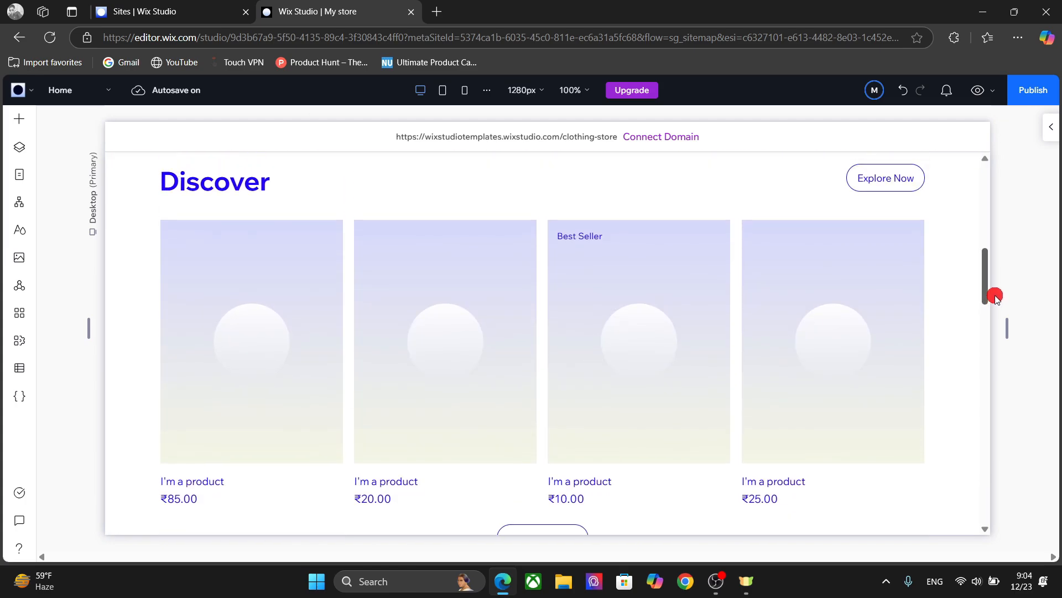
pyautogui.click(653, 263)
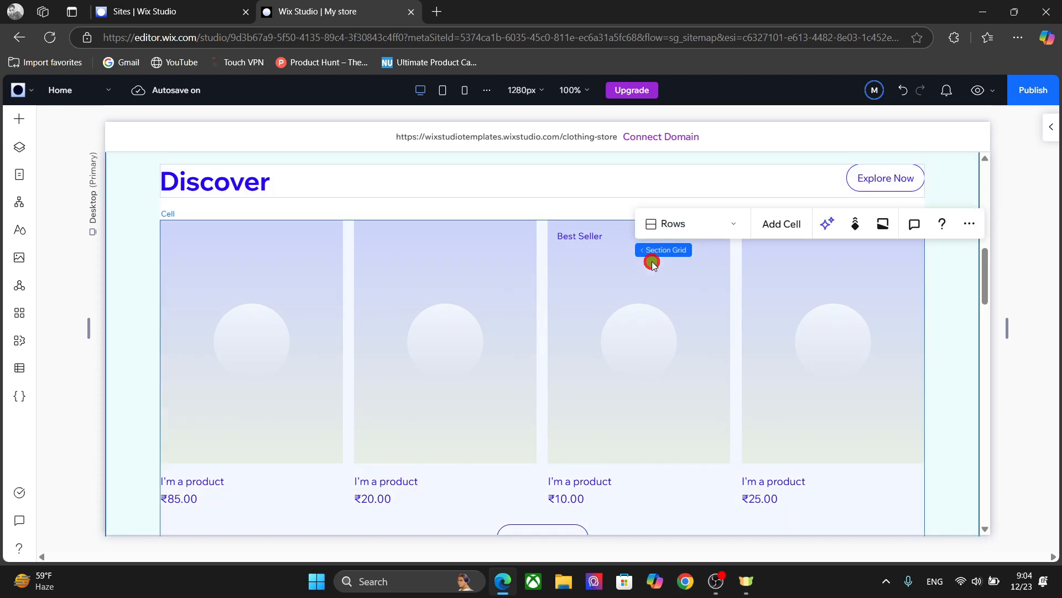
pyautogui.click(534, 263)
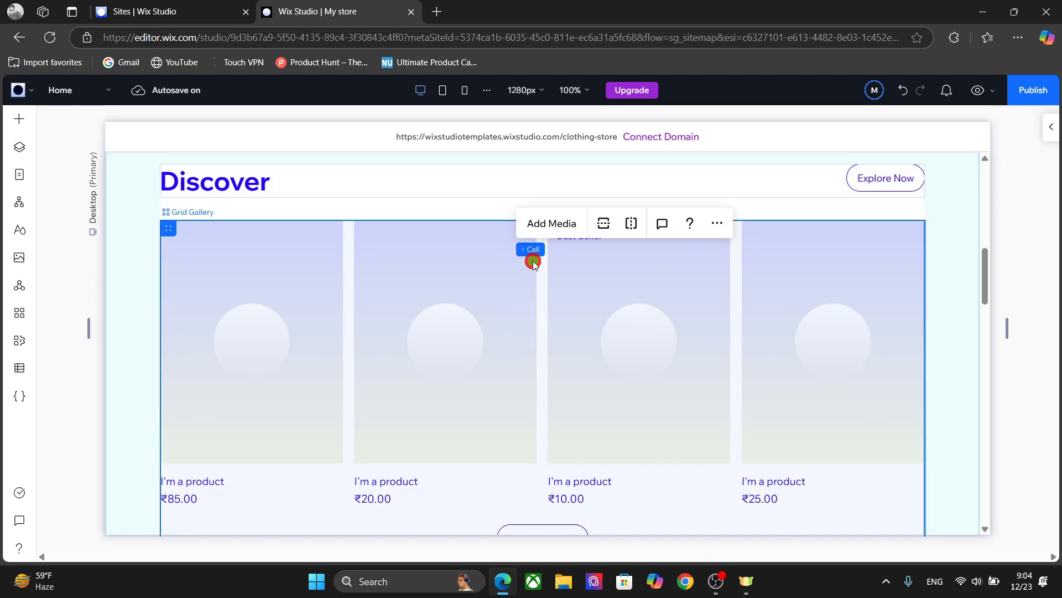
pyautogui.click(540, 282)
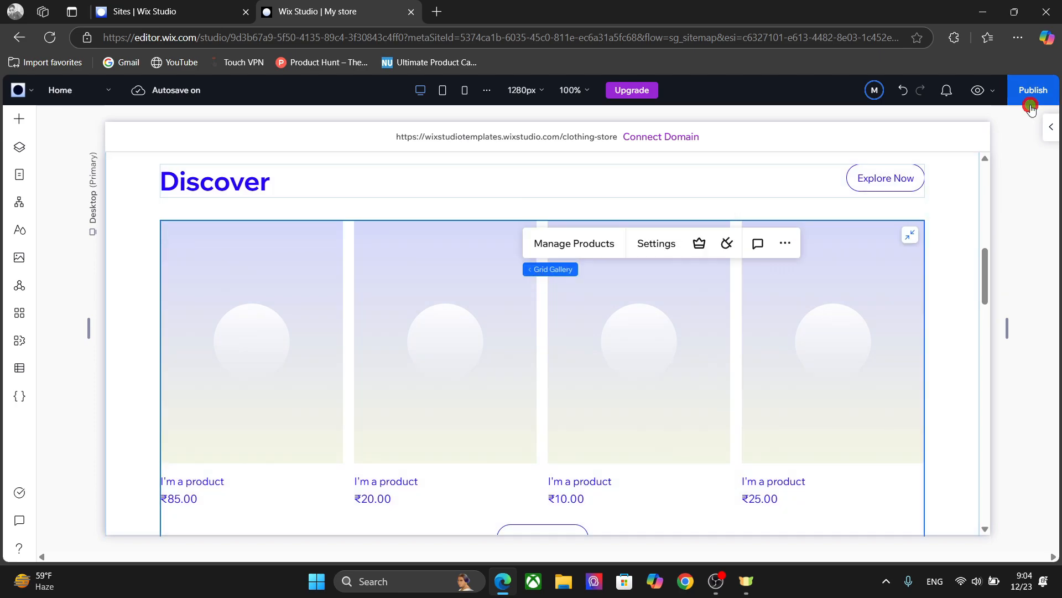
pyautogui.click(589, 242)
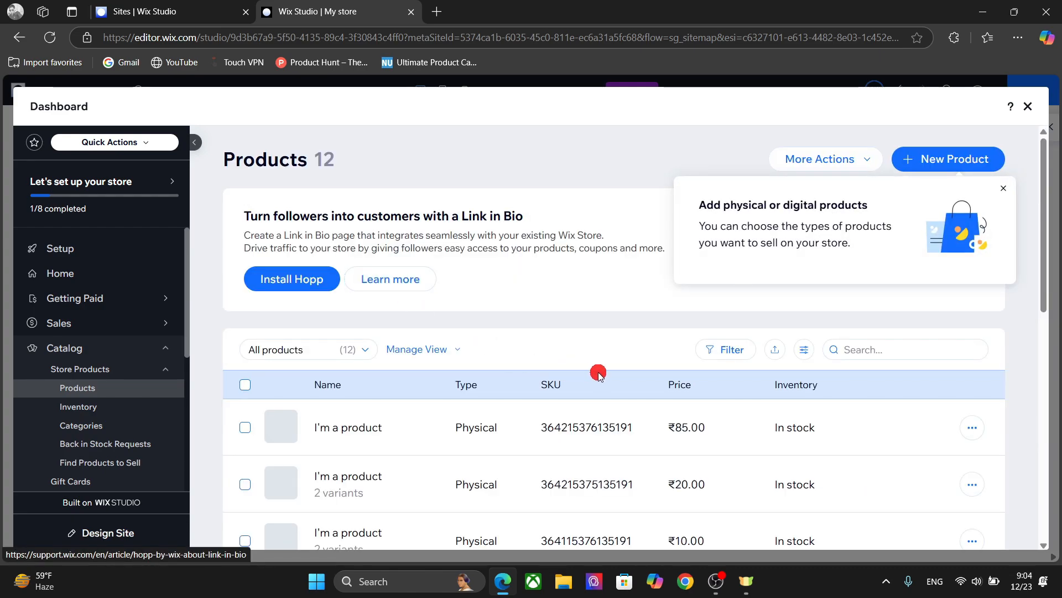
pyautogui.moveTo(1044, 301); pyautogui.dragTo(1036, 131)
pyautogui.click(1029, 106)
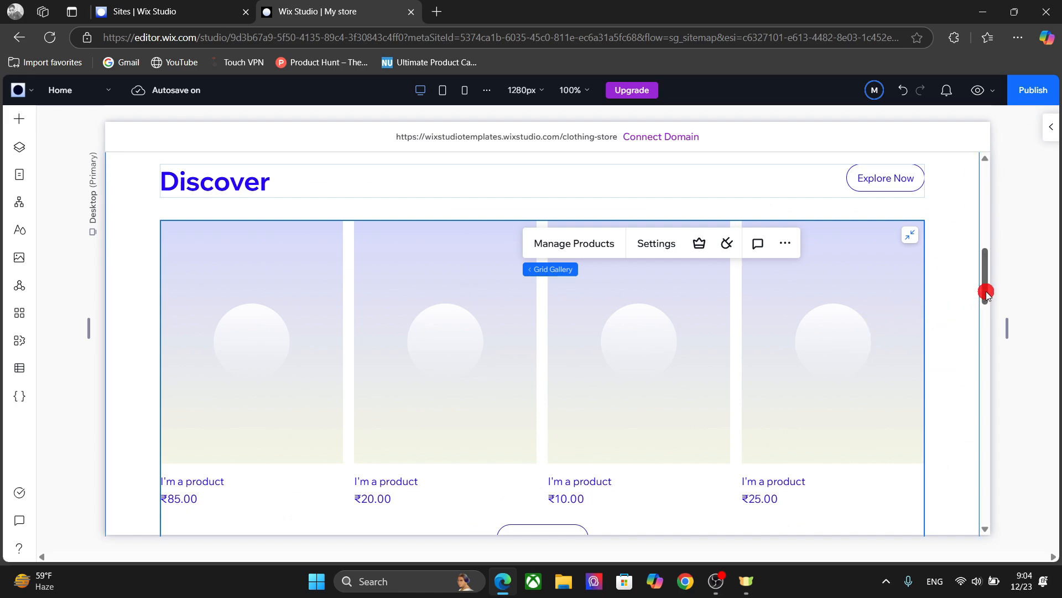
# Select the form placeholder above the home page footer and open it for editing
pyautogui.moveTo(986, 292); pyautogui.dragTo(1011, 517)
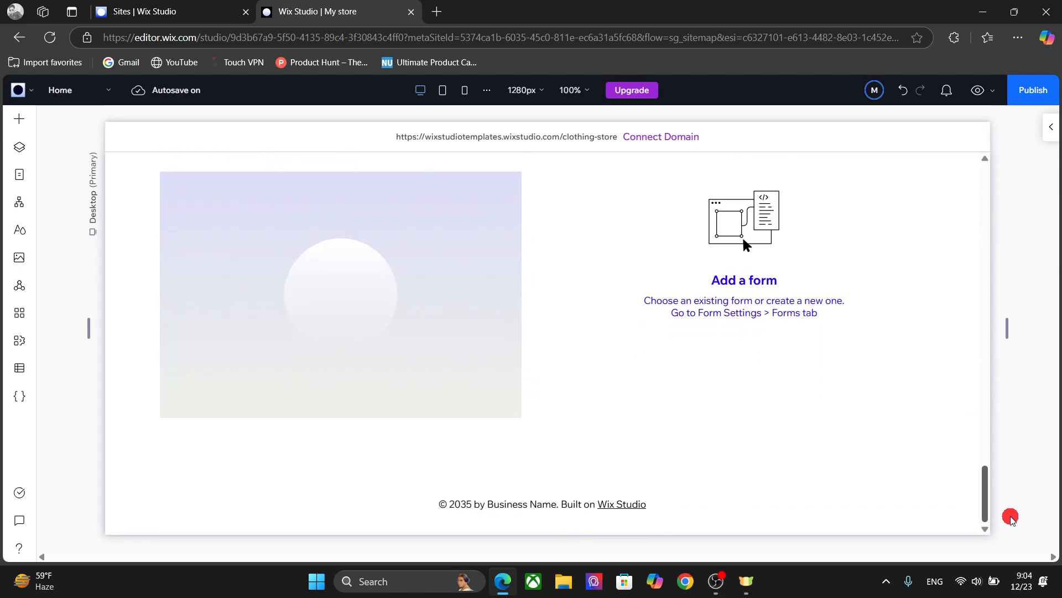
pyautogui.click(731, 243)
pyautogui.click(732, 246)
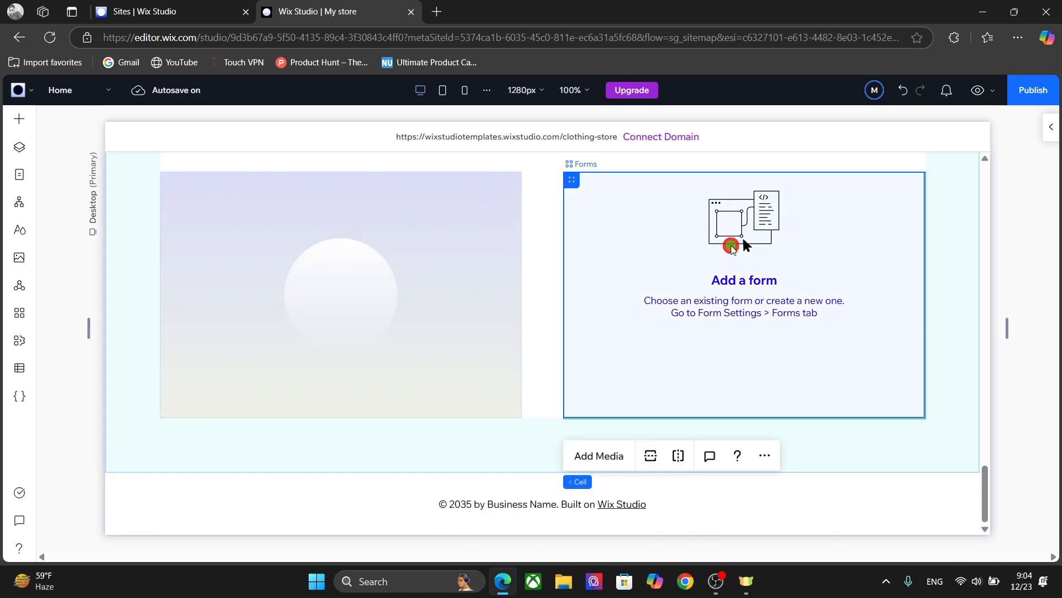
pyautogui.click(676, 285)
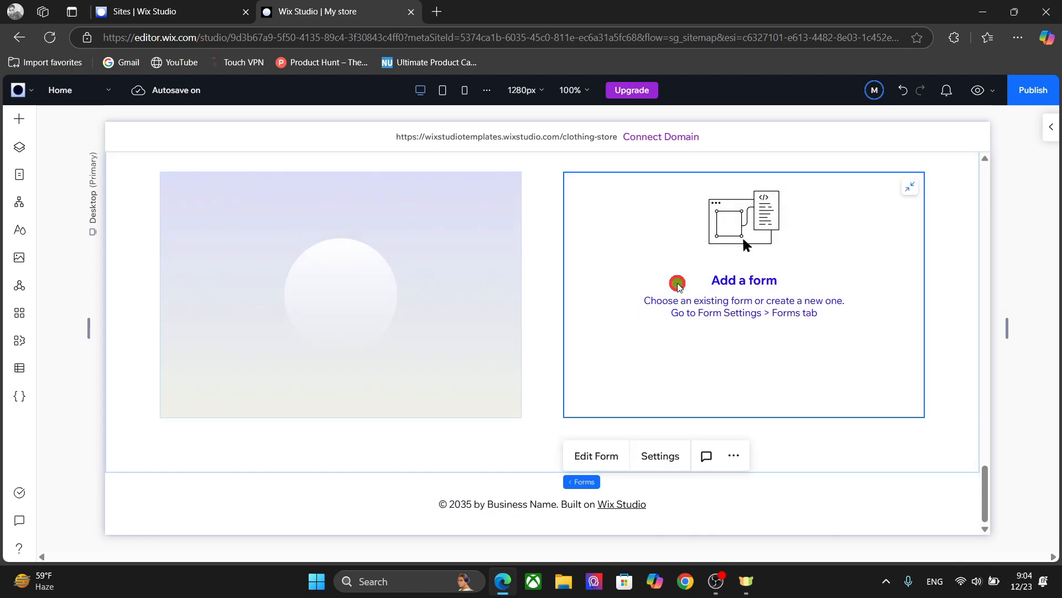
pyautogui.click(602, 457)
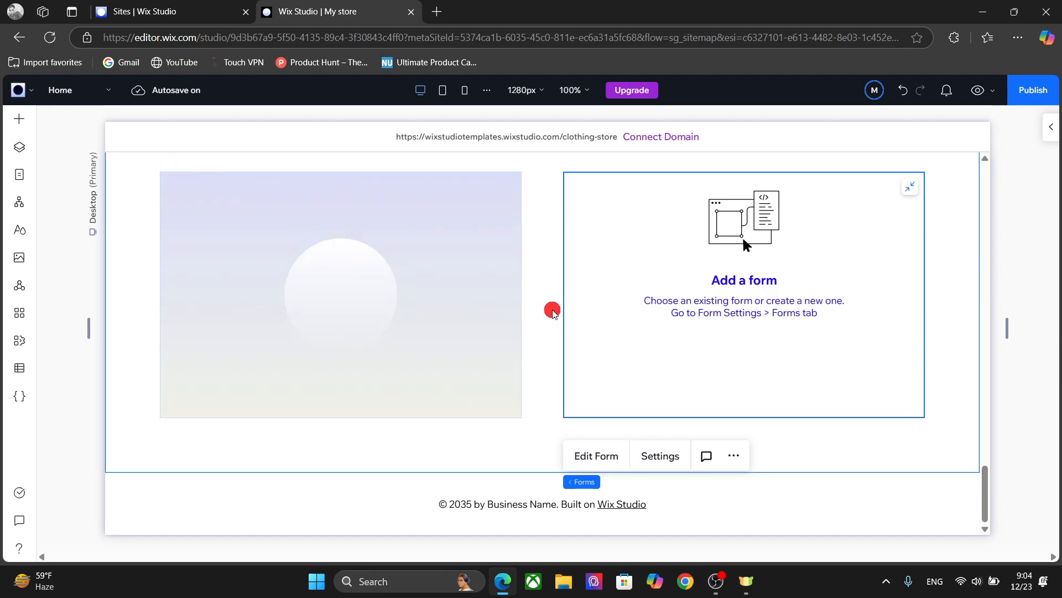
# Assign the existing Contact us form to the form placeholder above the footer and close the form settings
pyautogui.click(662, 454)
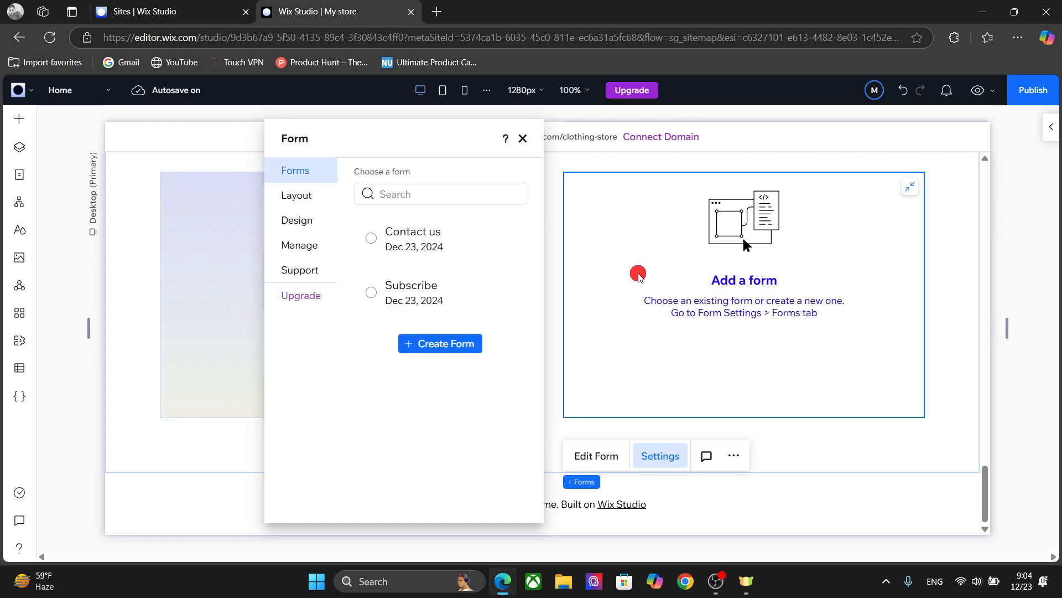
pyautogui.click(373, 239)
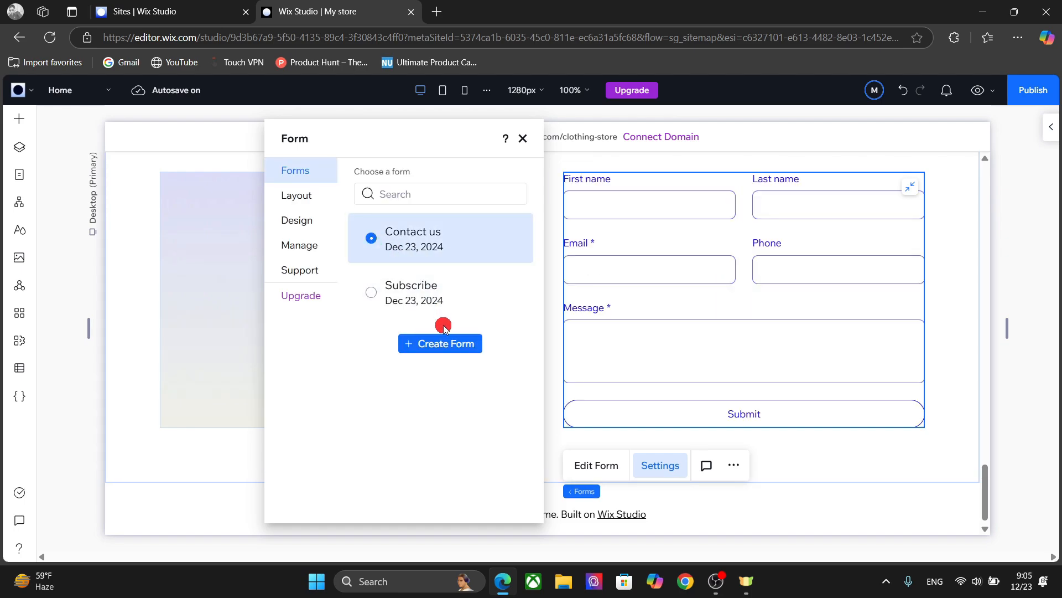
pyautogui.click(523, 138)
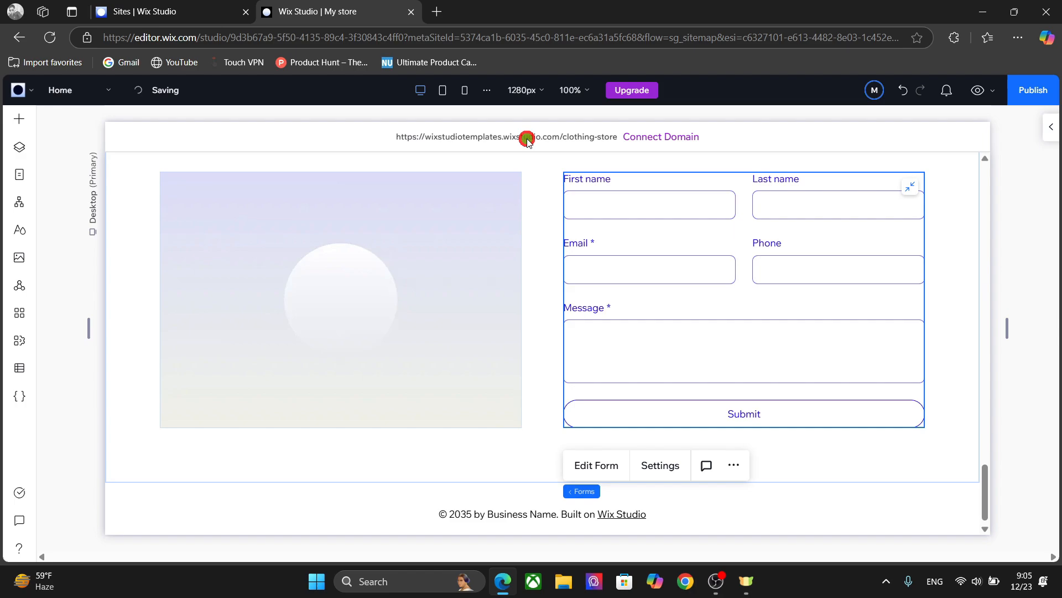
# Return to the start of the home page and select the header containing the business name and logo
pyautogui.moveTo(991, 486); pyautogui.dragTo(986, 183)
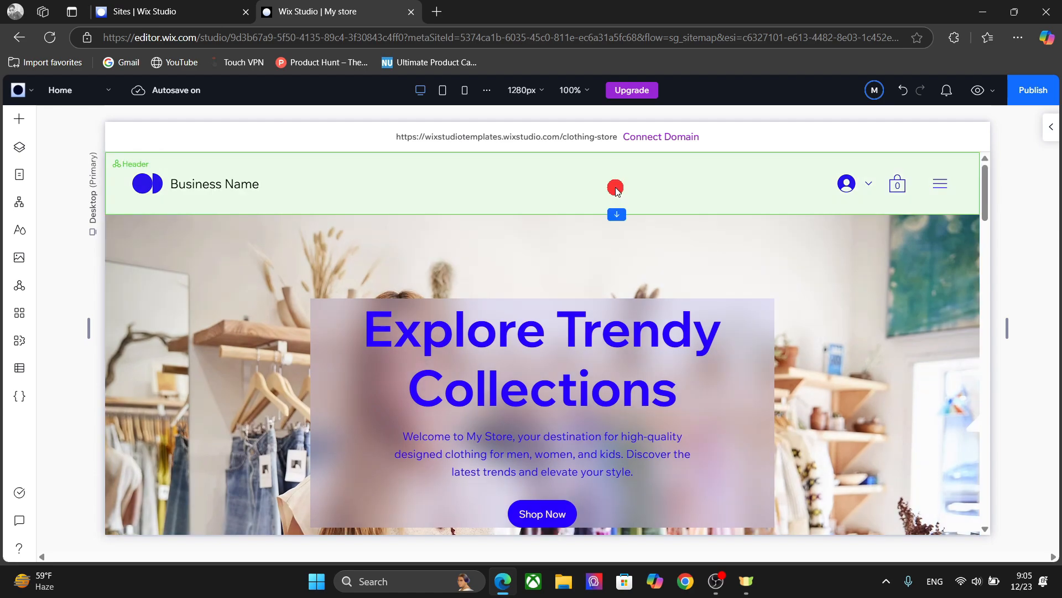
pyautogui.click(942, 263)
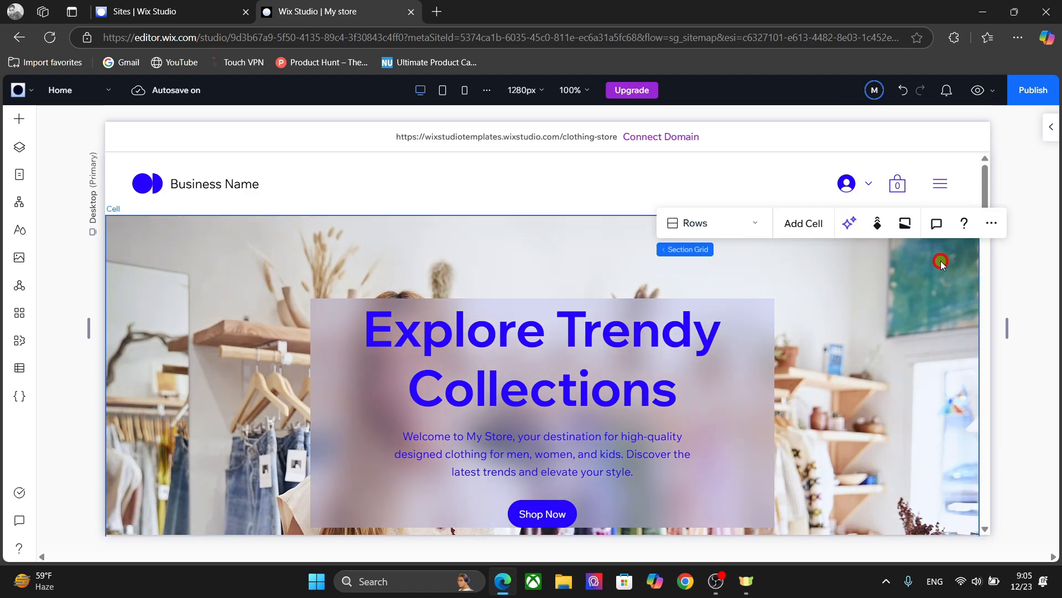
pyautogui.click(640, 186)
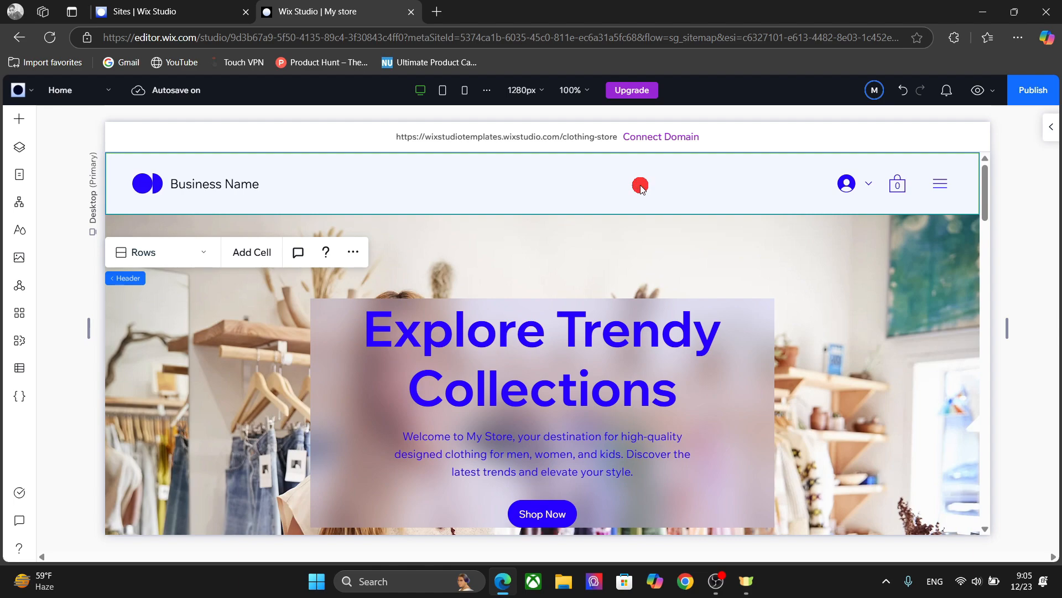